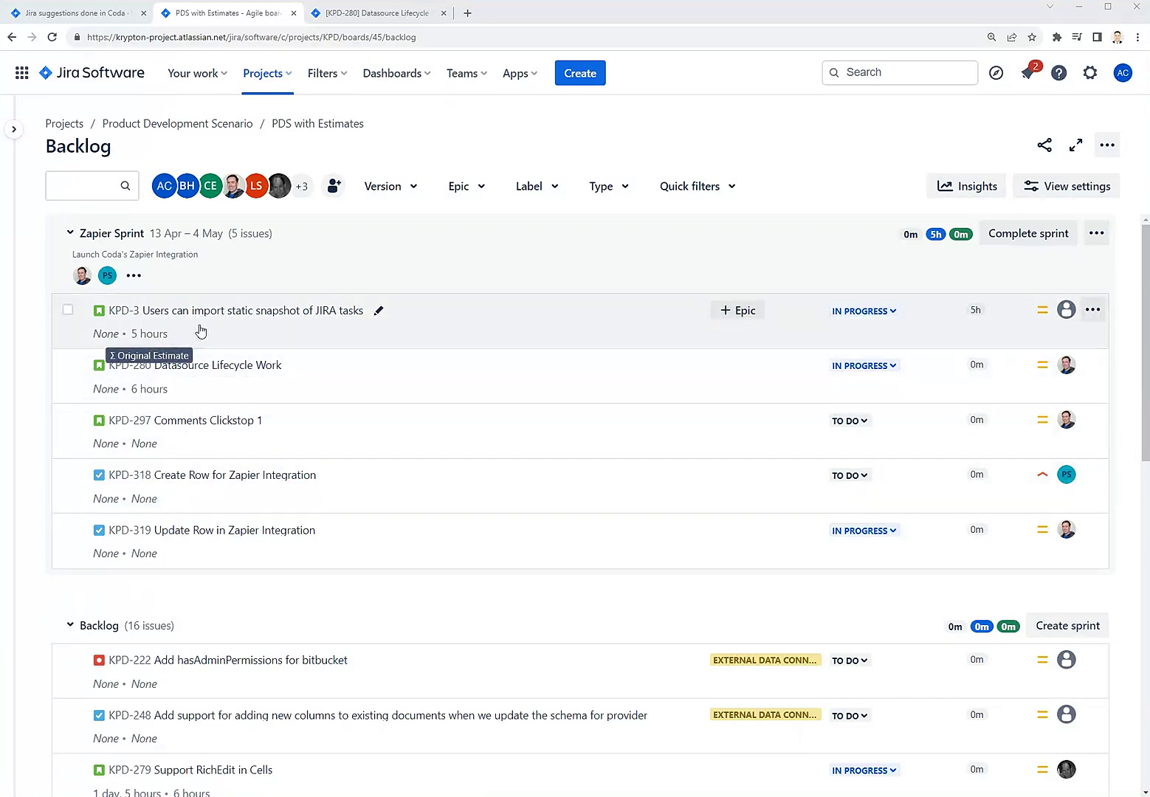
# Step: Peek at story KPD-3, then bring up KPD-280 Datasource Lifecycle Work on its full issue page
pyautogui.click(201, 333)
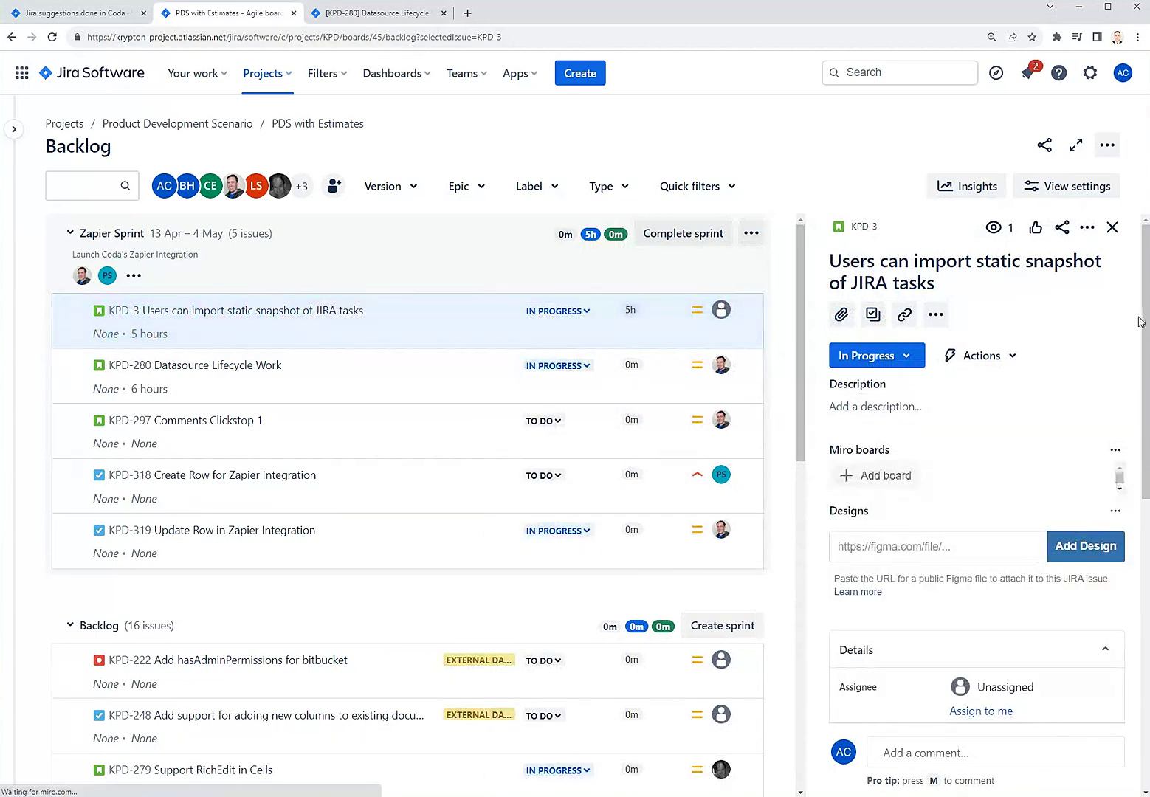
pyautogui.moveTo(1145, 310); pyautogui.dragTo(1145, 545)
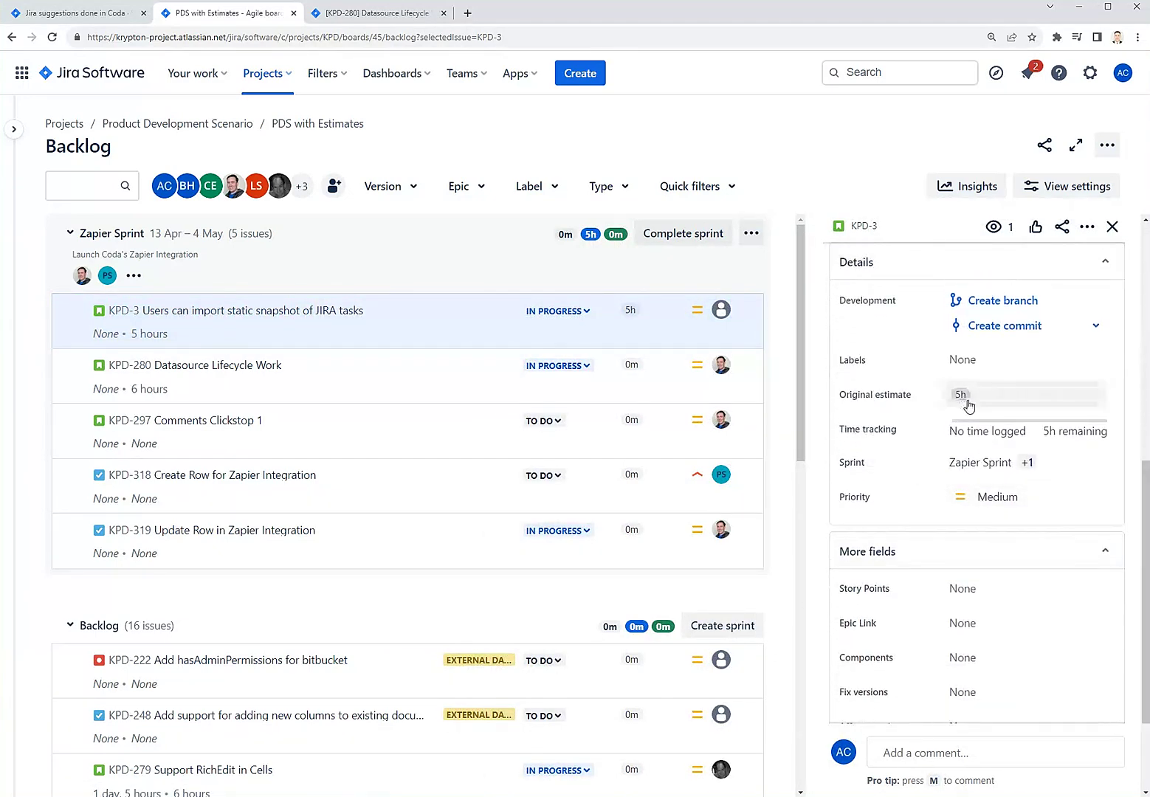
pyautogui.click(1111, 226)
pyautogui.moveTo(218, 365)
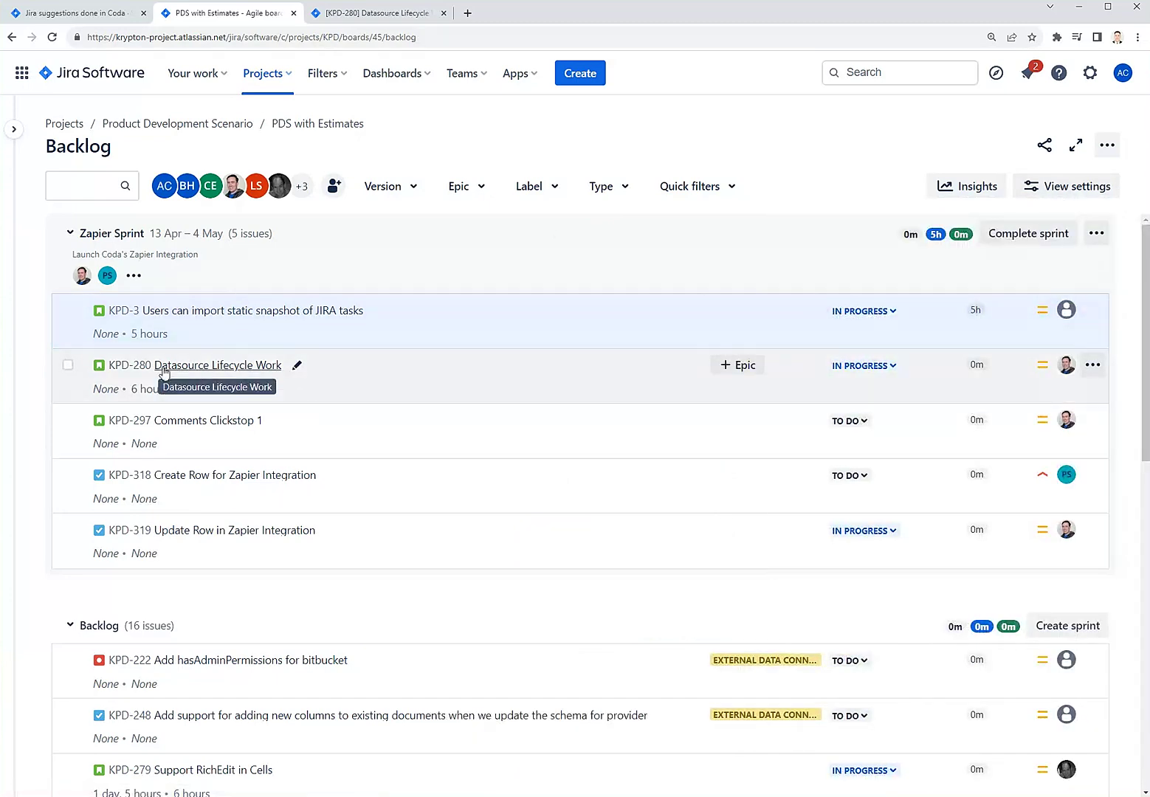
pyautogui.click(130, 365)
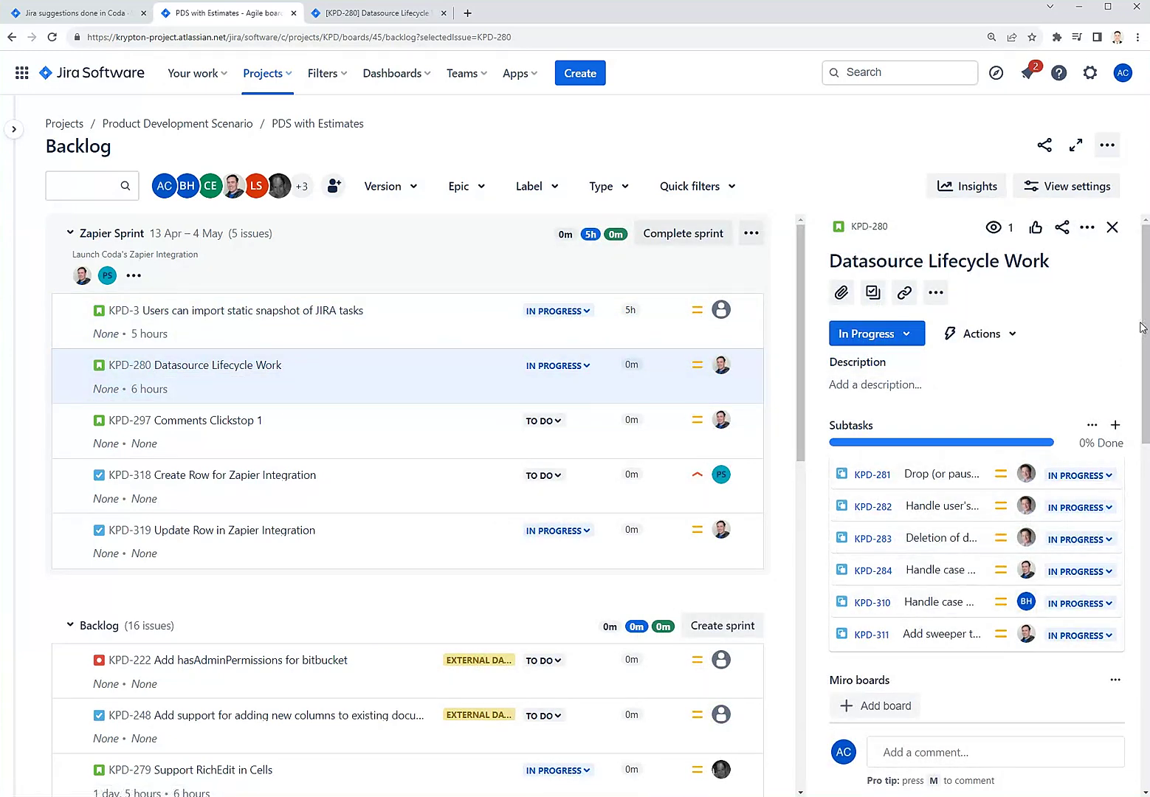
pyautogui.moveTo(1141, 324); pyautogui.dragTo(1143, 623)
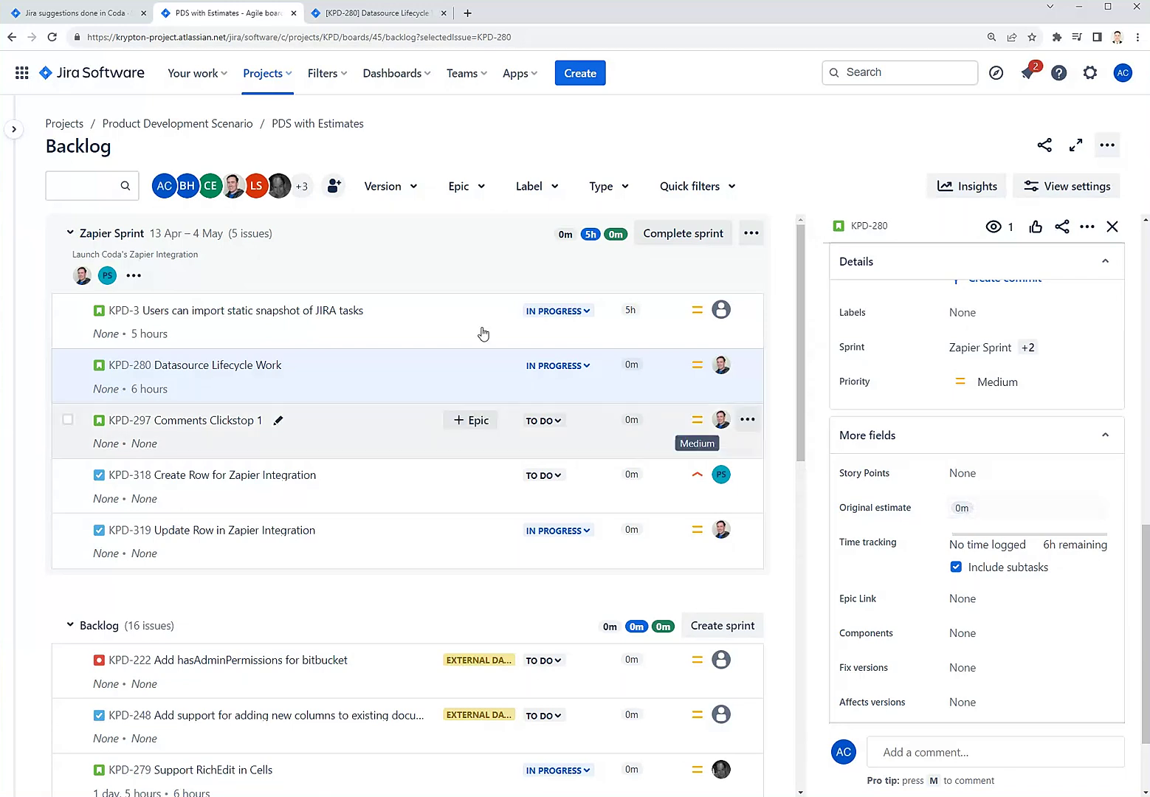
pyautogui.click(387, 17)
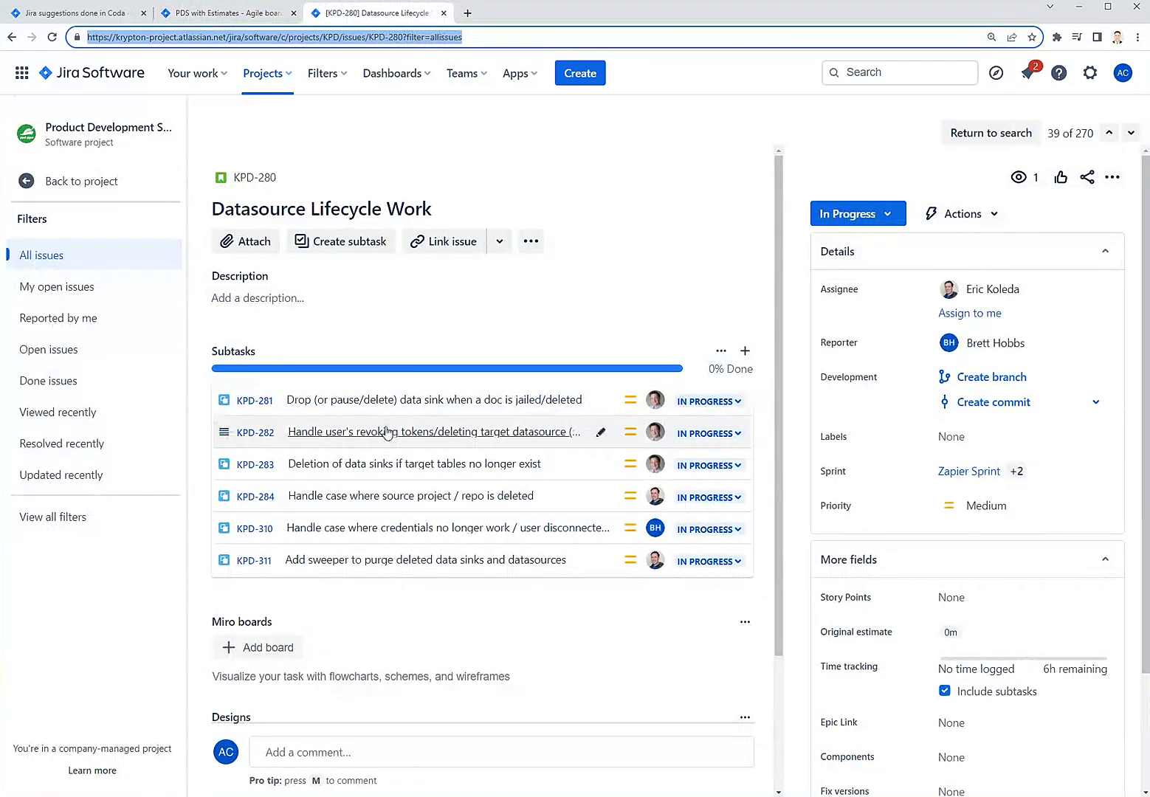
# Step: Check the estimates of subtasks KPD-281 and KPD-282, returning to parent story KPD-280 each time
pyautogui.press('Return')
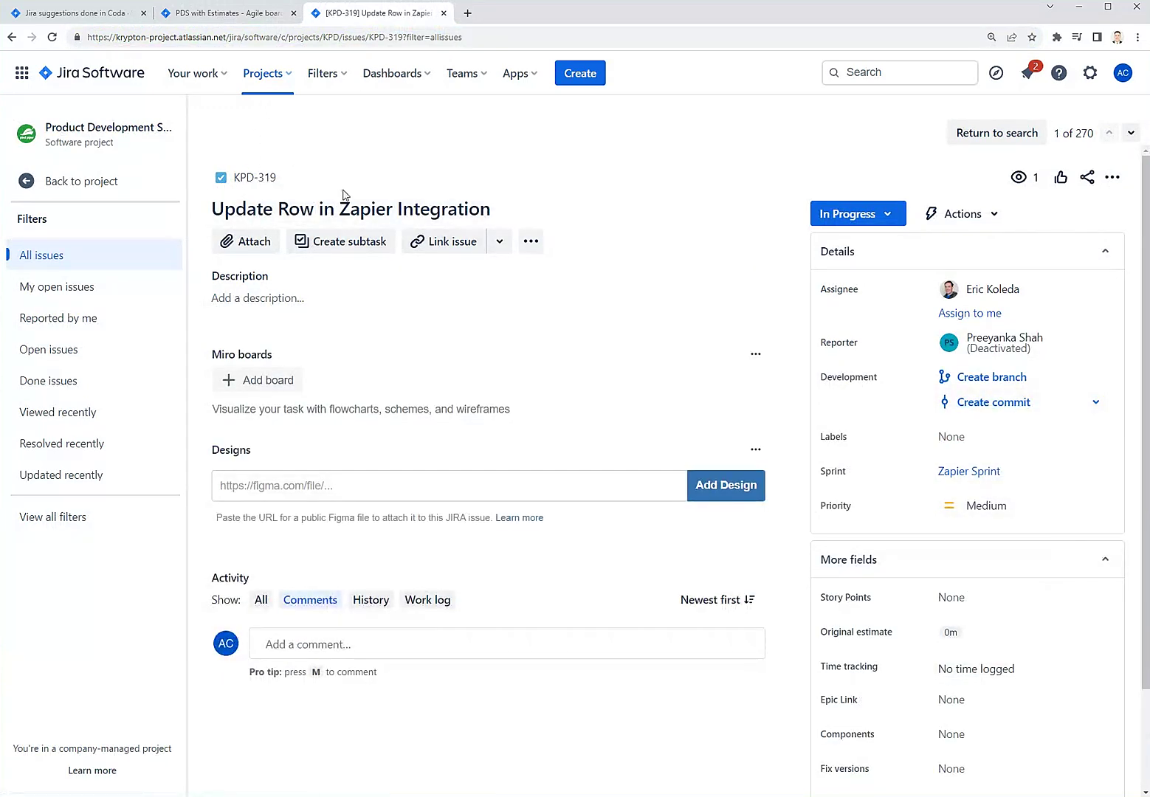
pyautogui.click(11, 37)
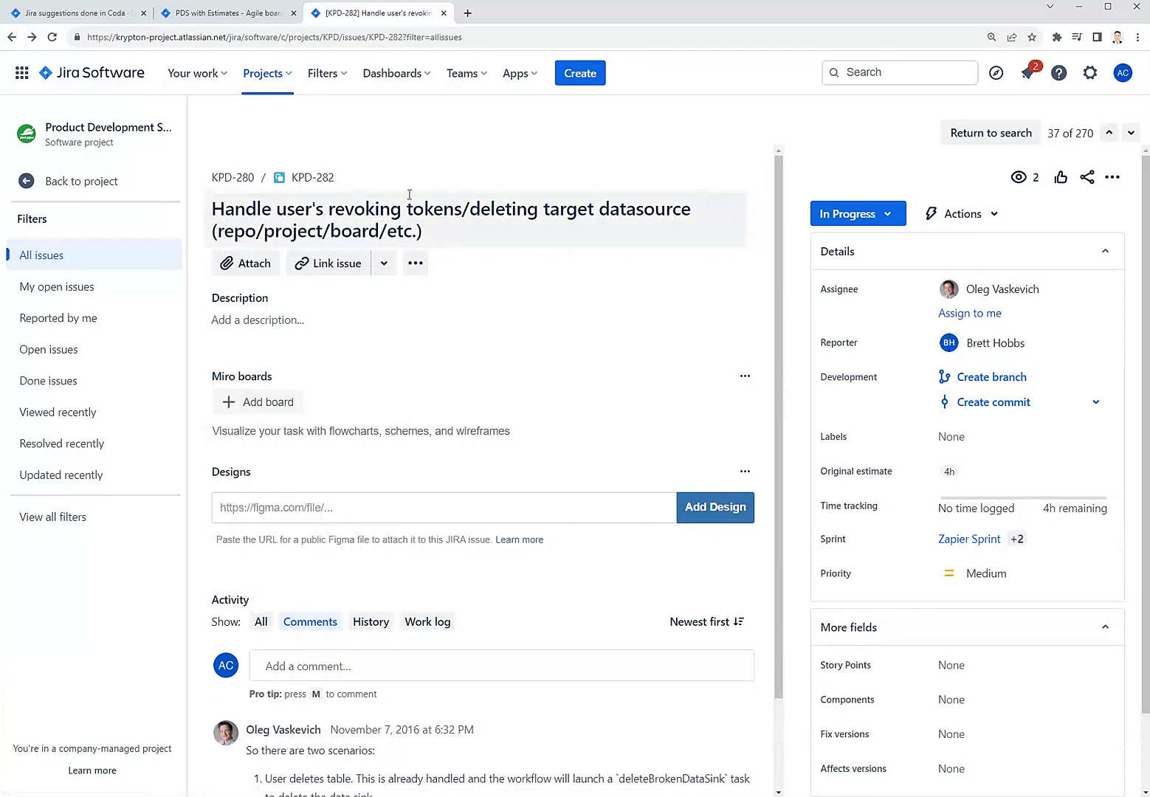
pyautogui.click(232, 177)
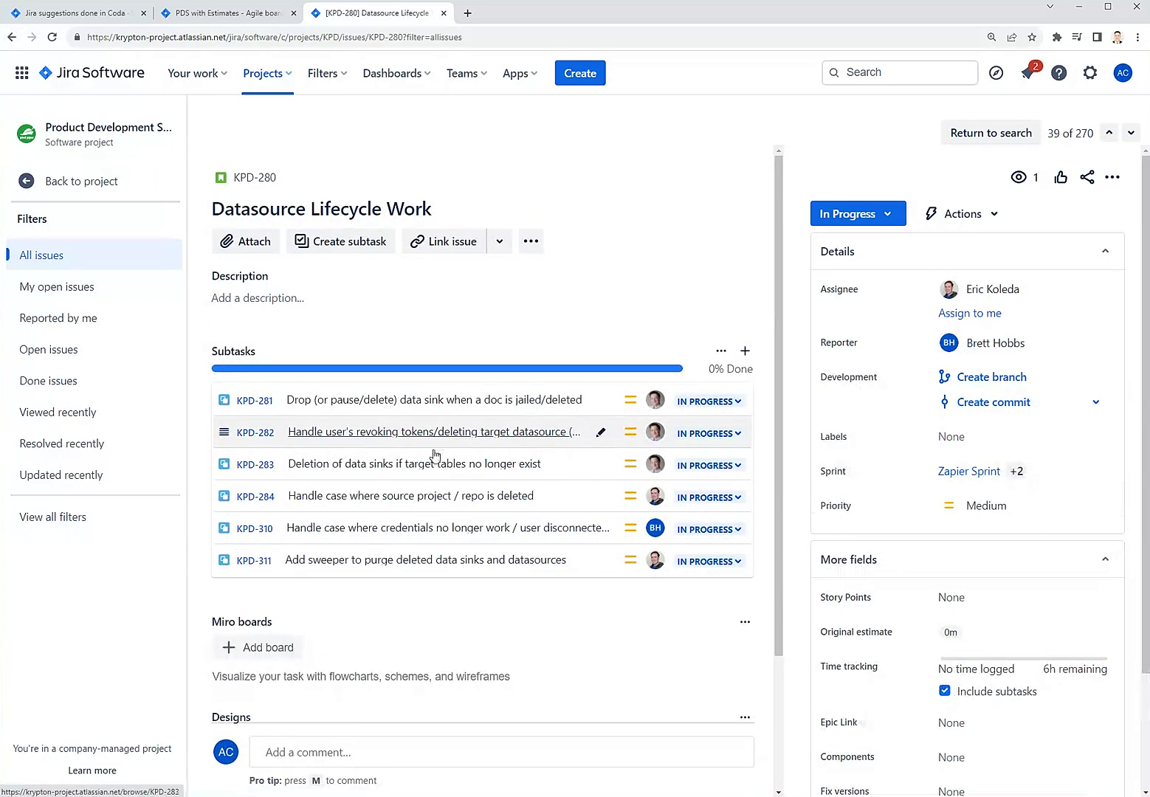
pyautogui.click(441, 400)
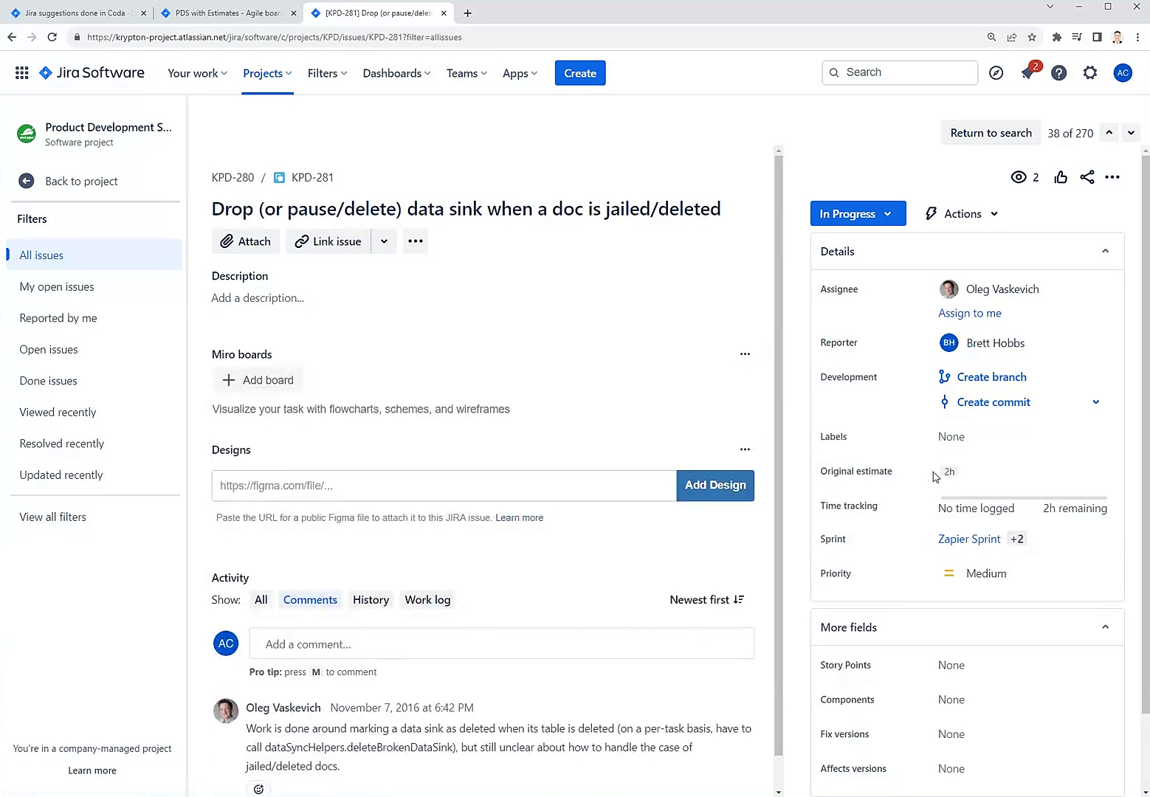
pyautogui.click(233, 177)
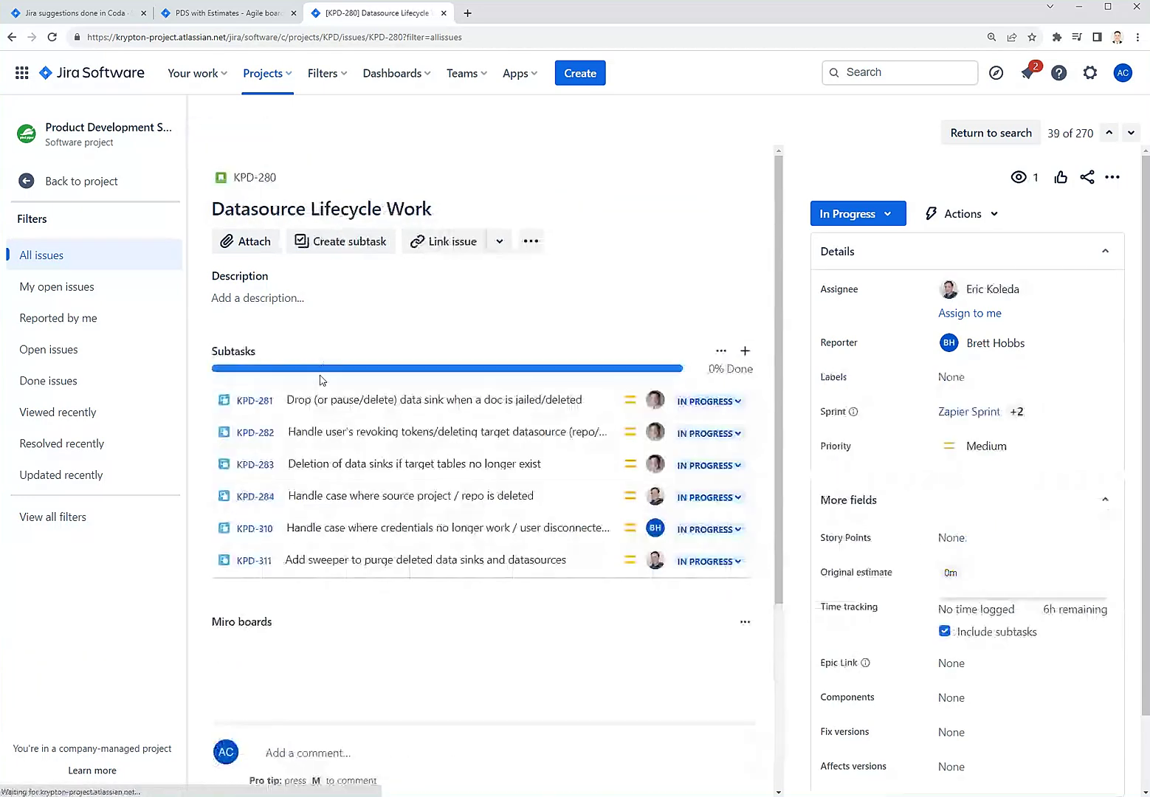
pyautogui.click(377, 432)
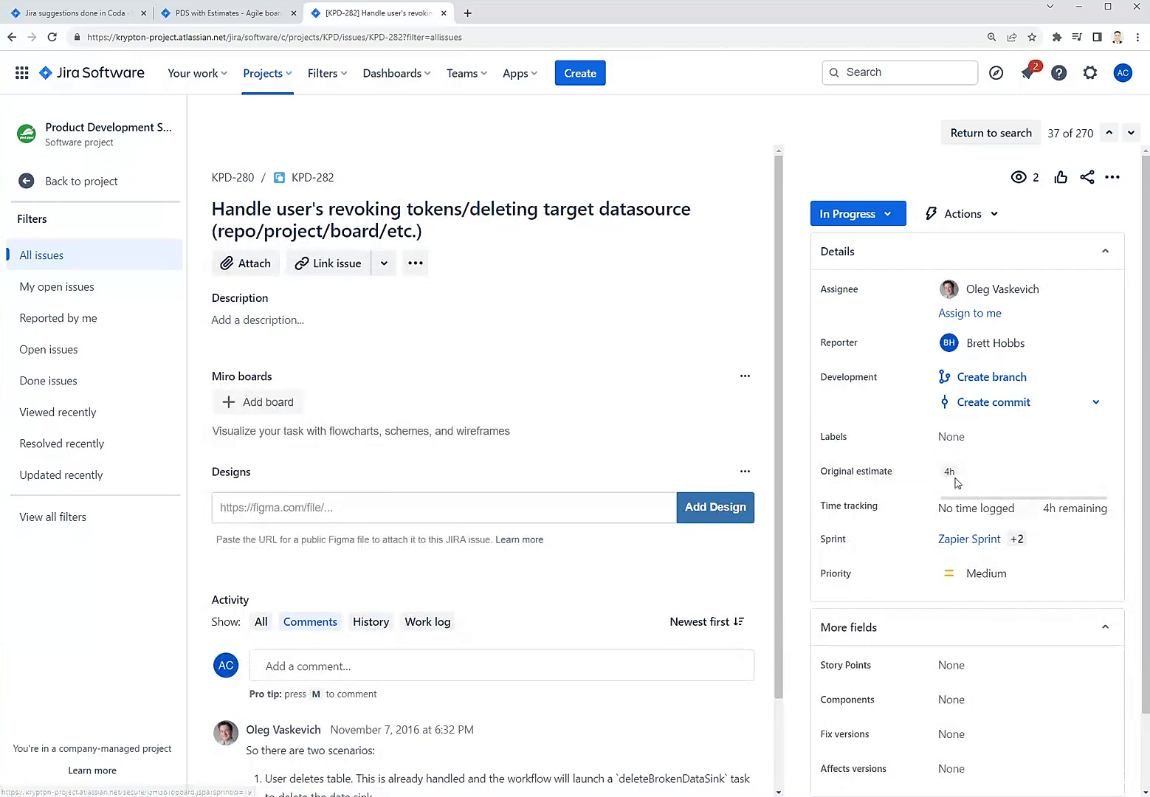
pyautogui.click(233, 178)
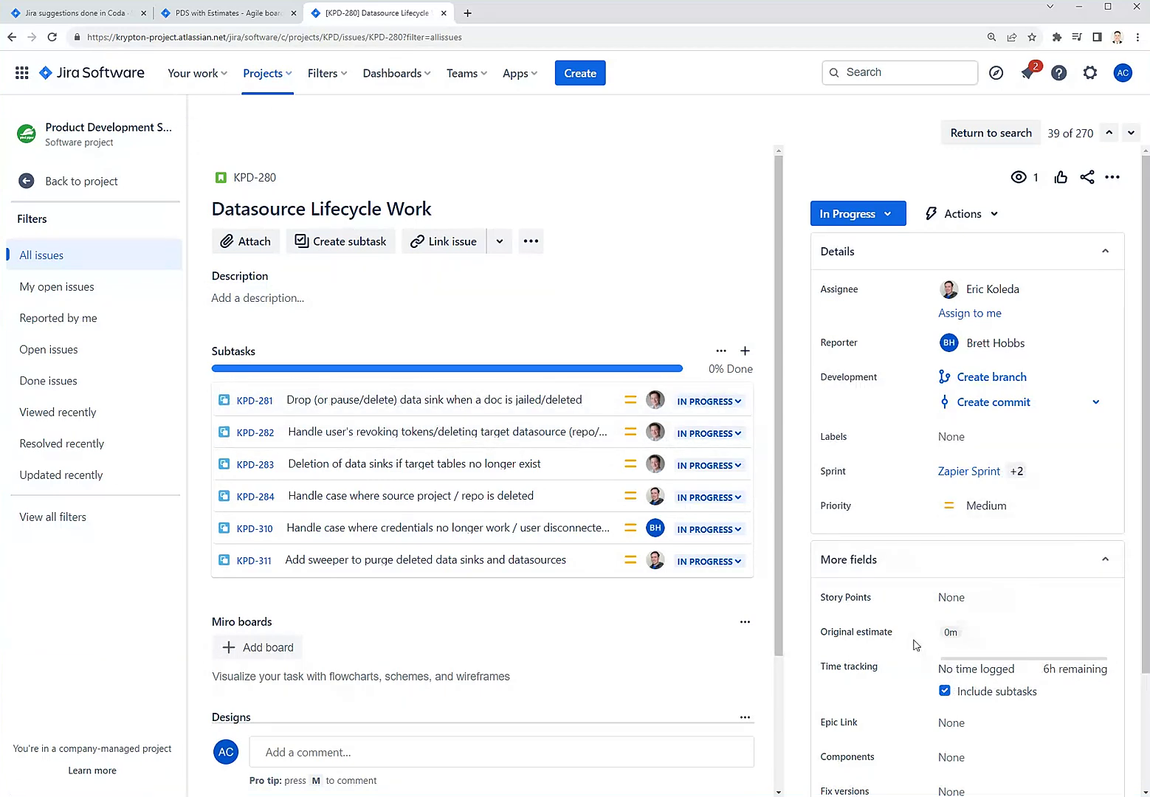
# Step: Return to the PDS with Estimates backlog, then move over to the Jira suggestions Coda doc
pyautogui.click(217, 14)
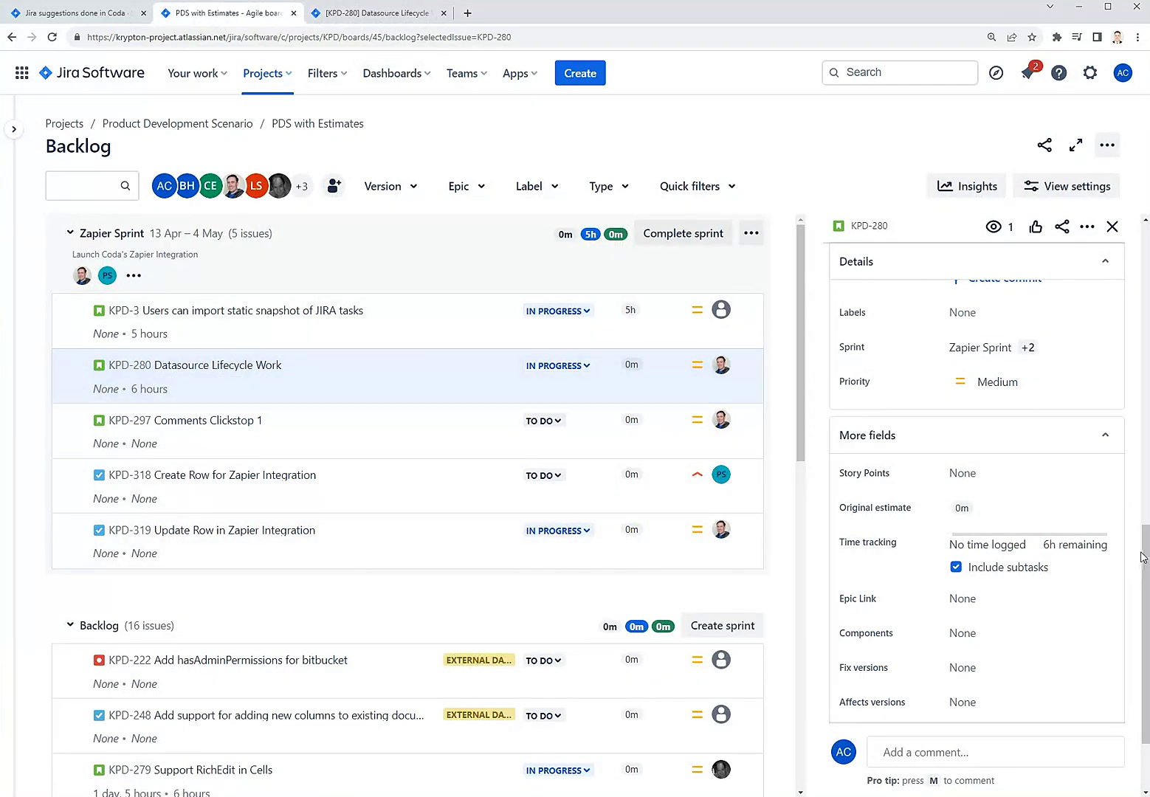
pyautogui.scroll(-1, 1142, 557)
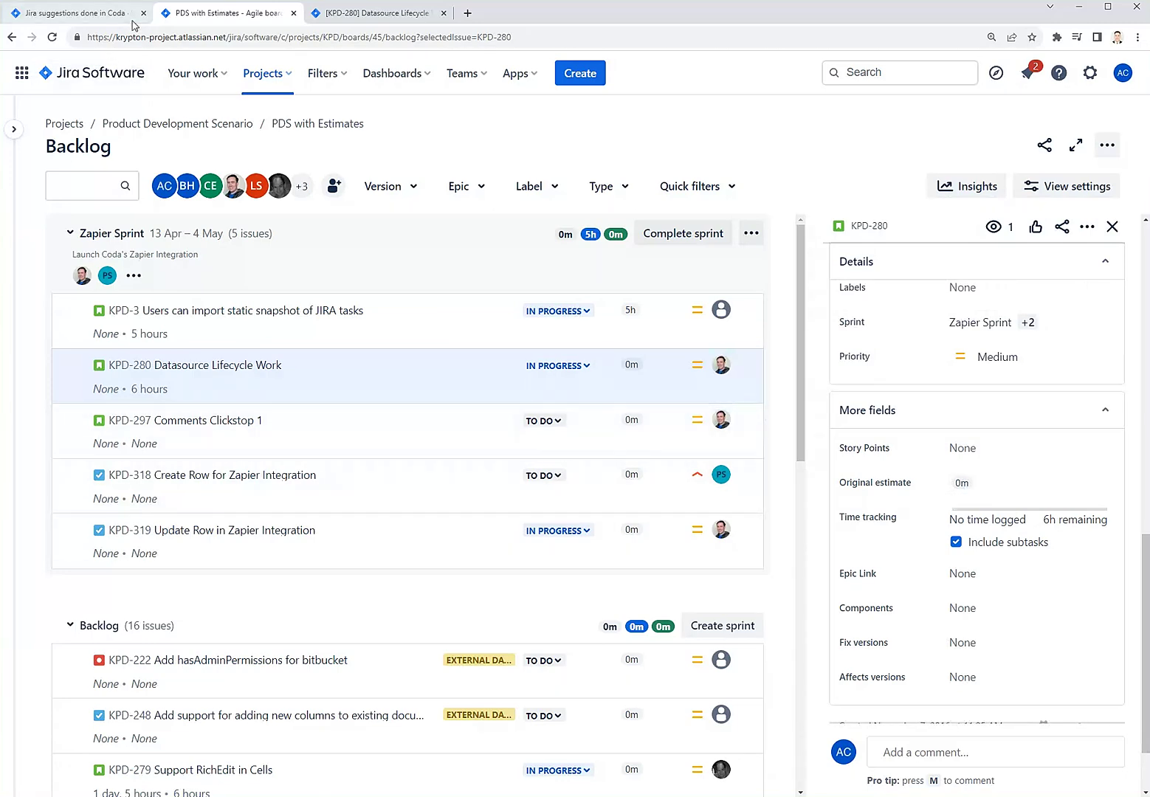
pyautogui.click(77, 13)
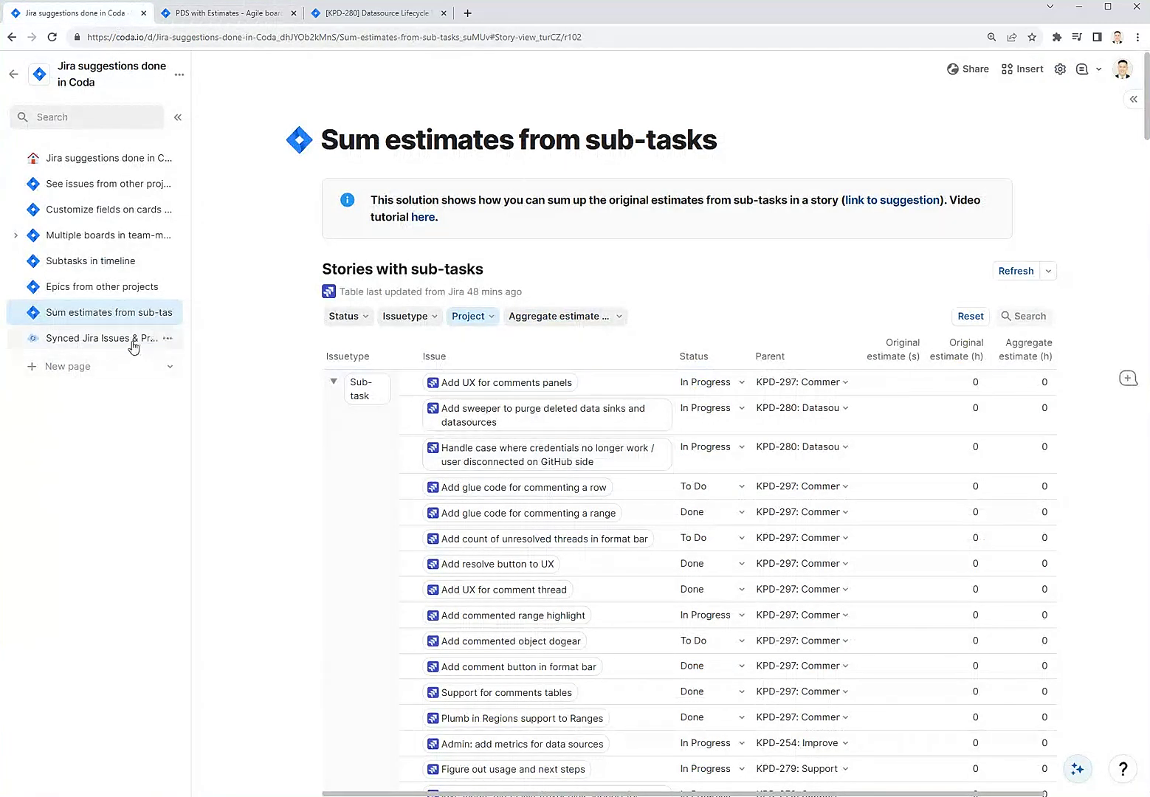
# Step: Reach the Sum estimates from sub-tasks page, check its Project filter, hide the page list and enlarge the view
pyautogui.click(108, 337)
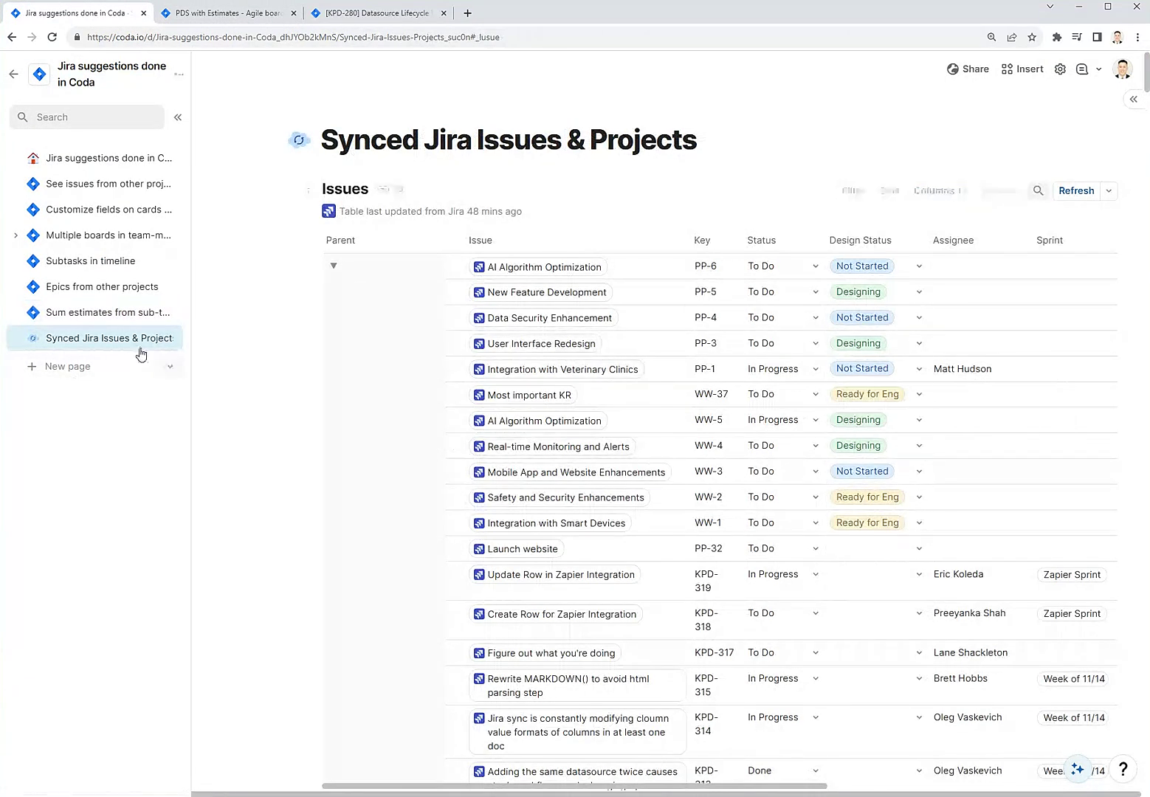
pyautogui.click(101, 313)
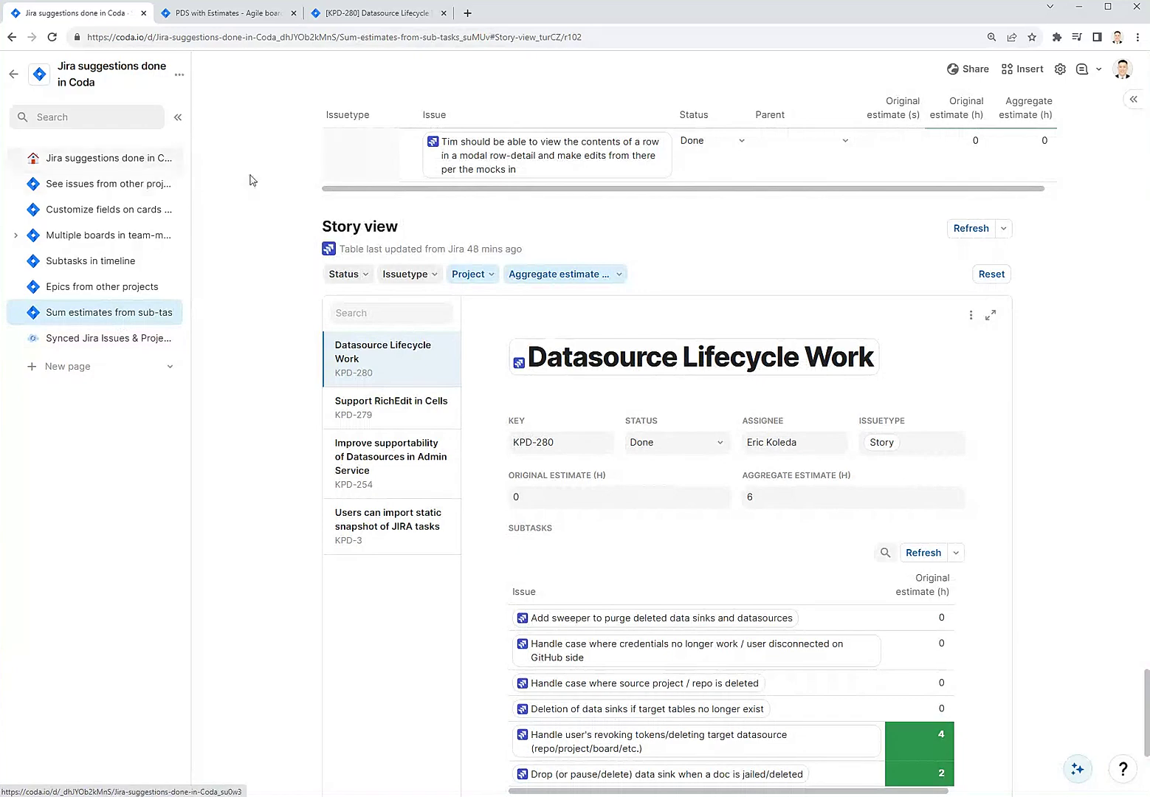
pyautogui.scroll(5, 513, 325)
pyautogui.scroll(10, 513, 324)
pyautogui.scroll(5, 514, 325)
pyautogui.moveTo(575, 539)
pyautogui.click(469, 316)
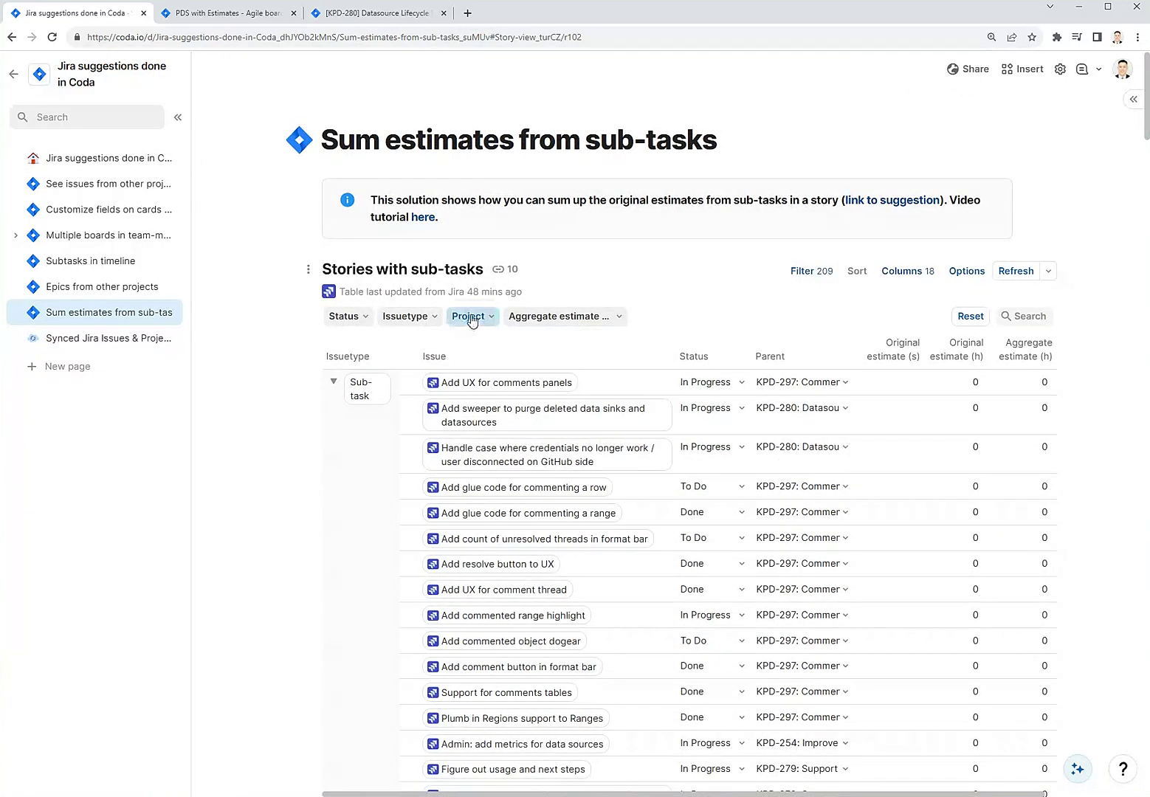
pyautogui.click(180, 118)
pyautogui.hotkey('ctrl', '+')
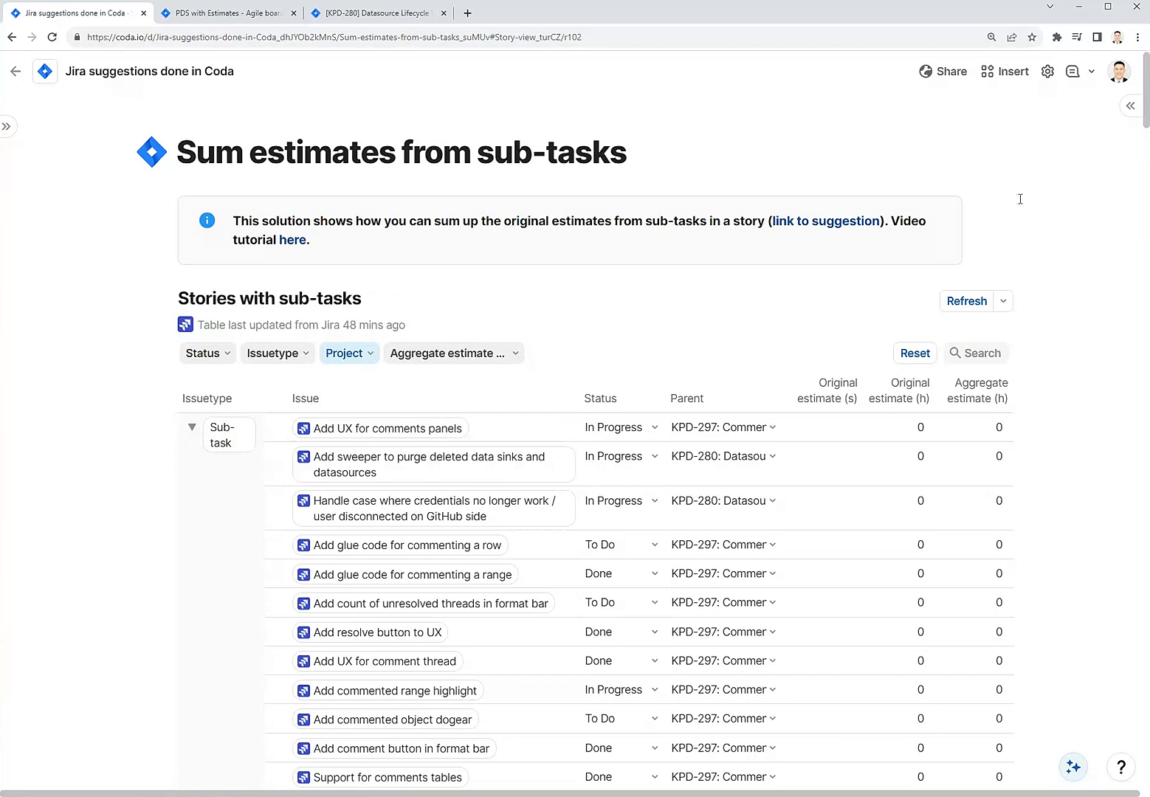
pyautogui.click(823, 460)
# Step: Review the Original estimate (s), Original estimate (h) and Aggregate estimate (h) columns in the sub-task rows
pyautogui.click(901, 456)
pyautogui.scroll(-10, 900, 456)
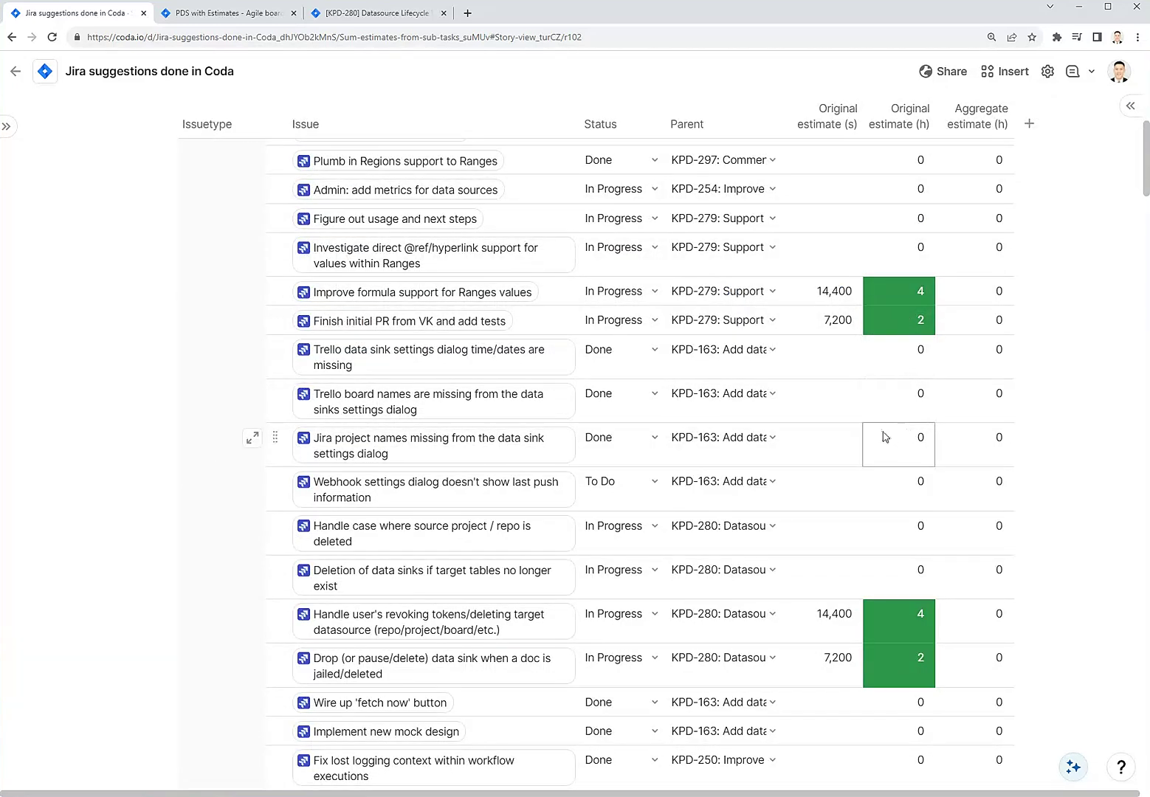
pyautogui.click(823, 320)
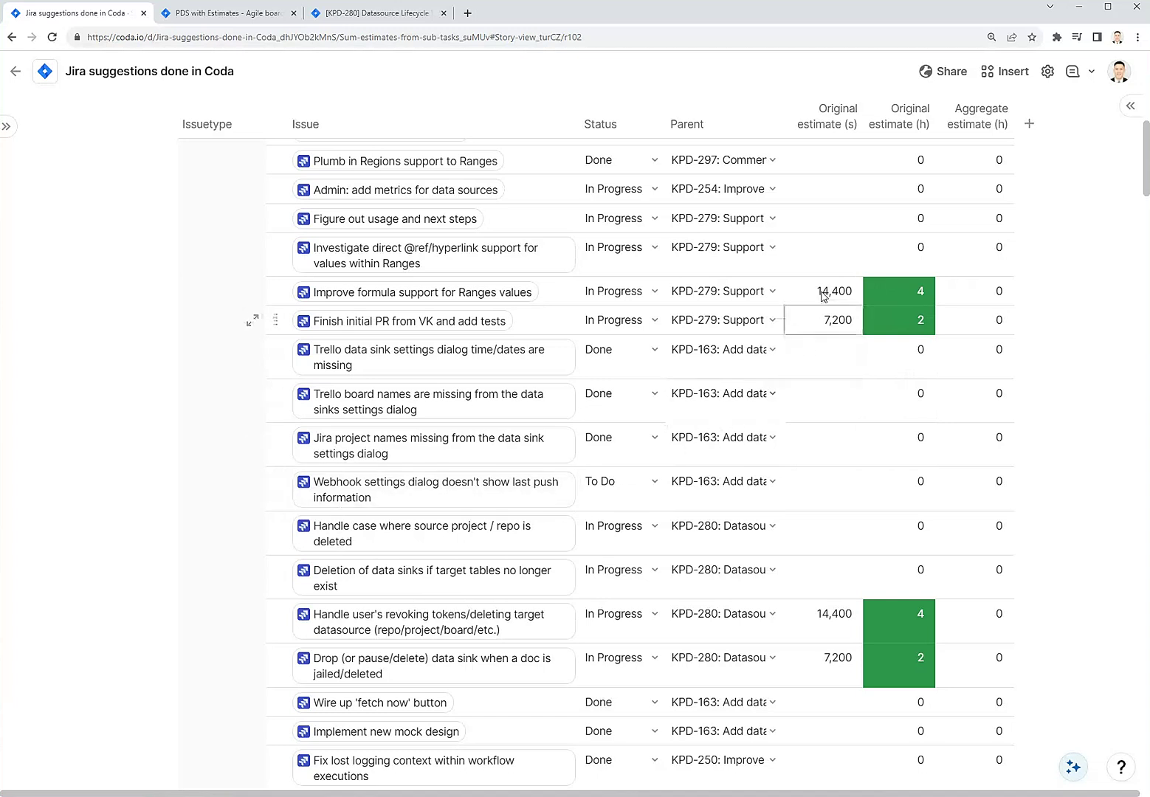
pyautogui.click(837, 112)
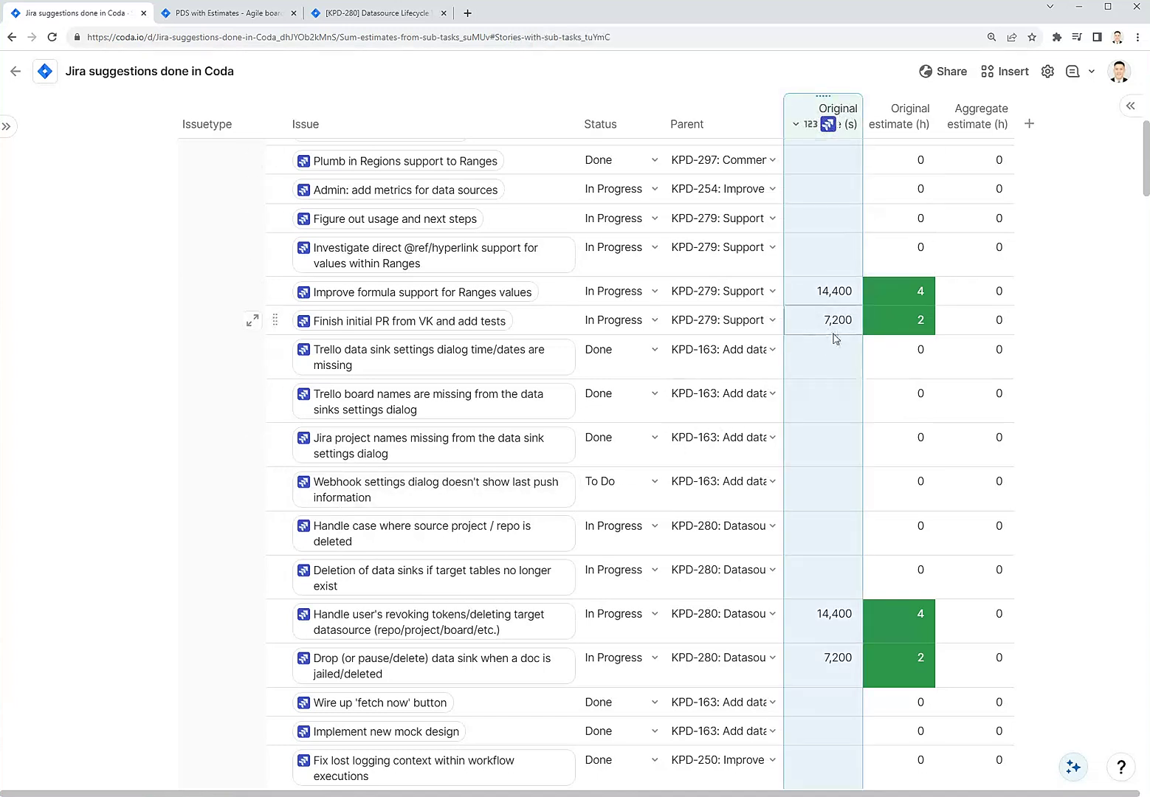
pyautogui.click(909, 112)
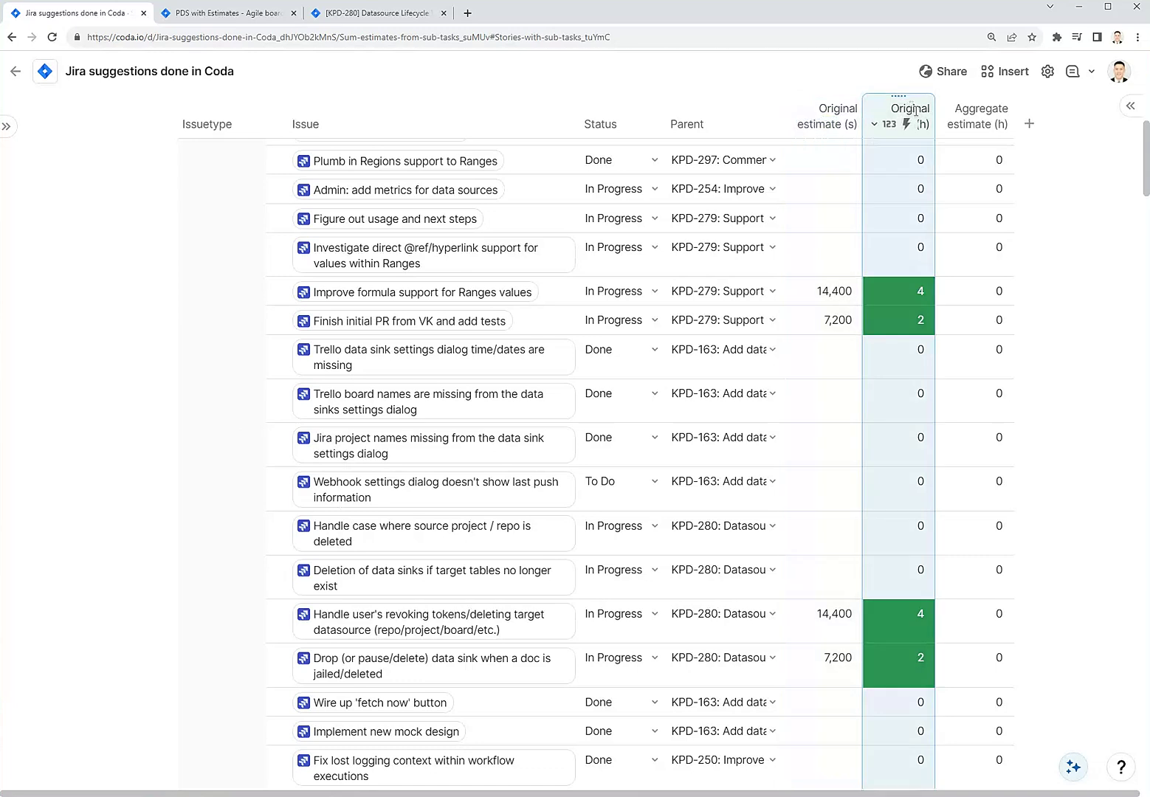
pyautogui.click(977, 112)
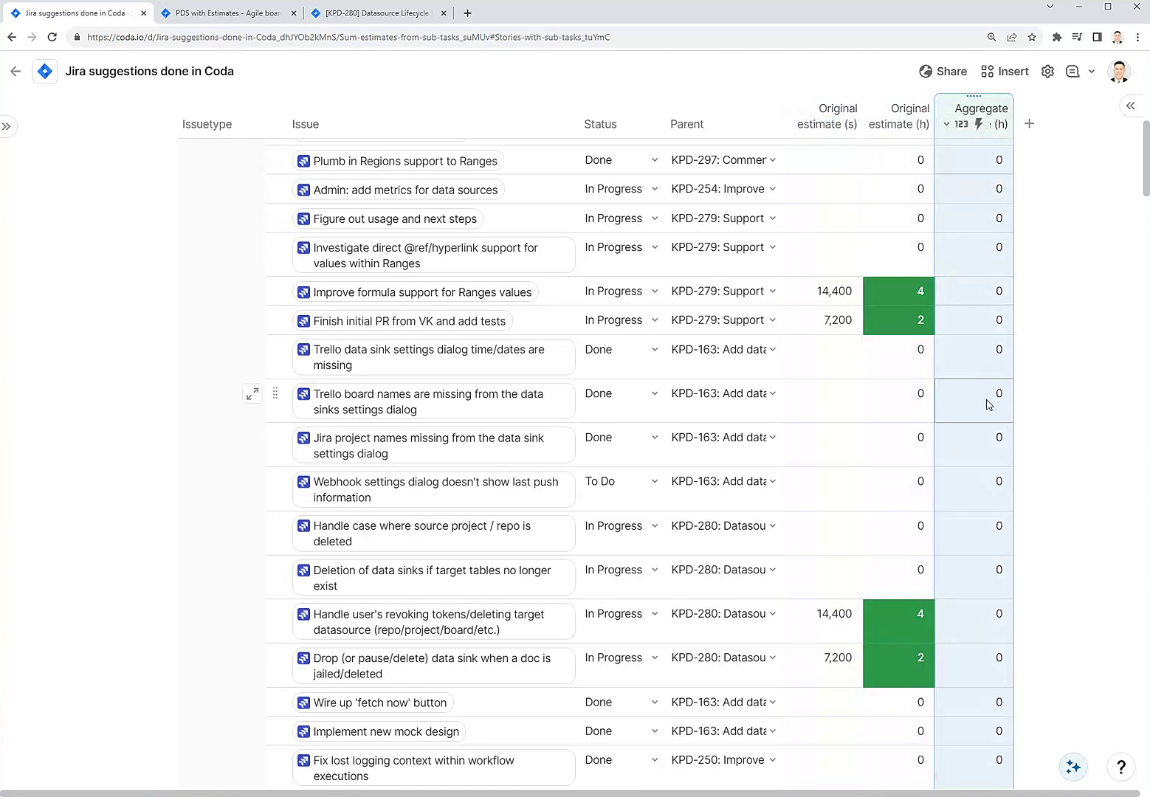
pyautogui.scroll(10, 539, 466)
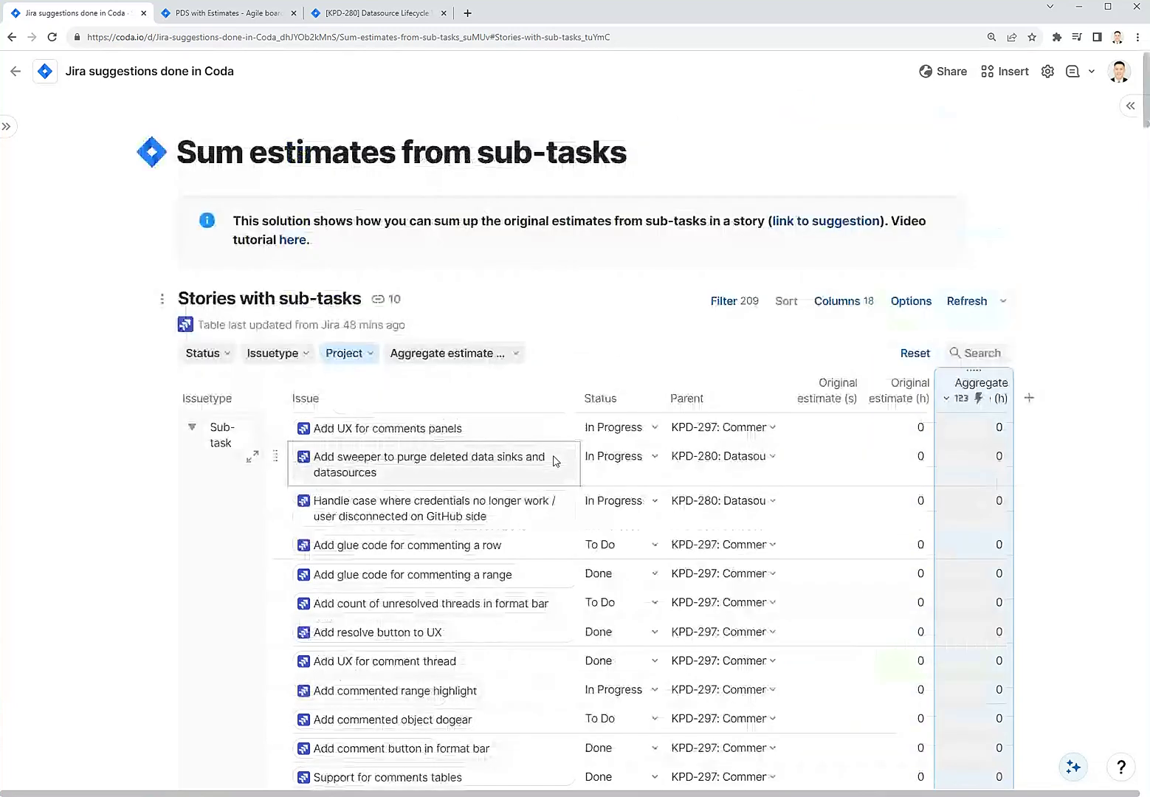
pyautogui.click(910, 383)
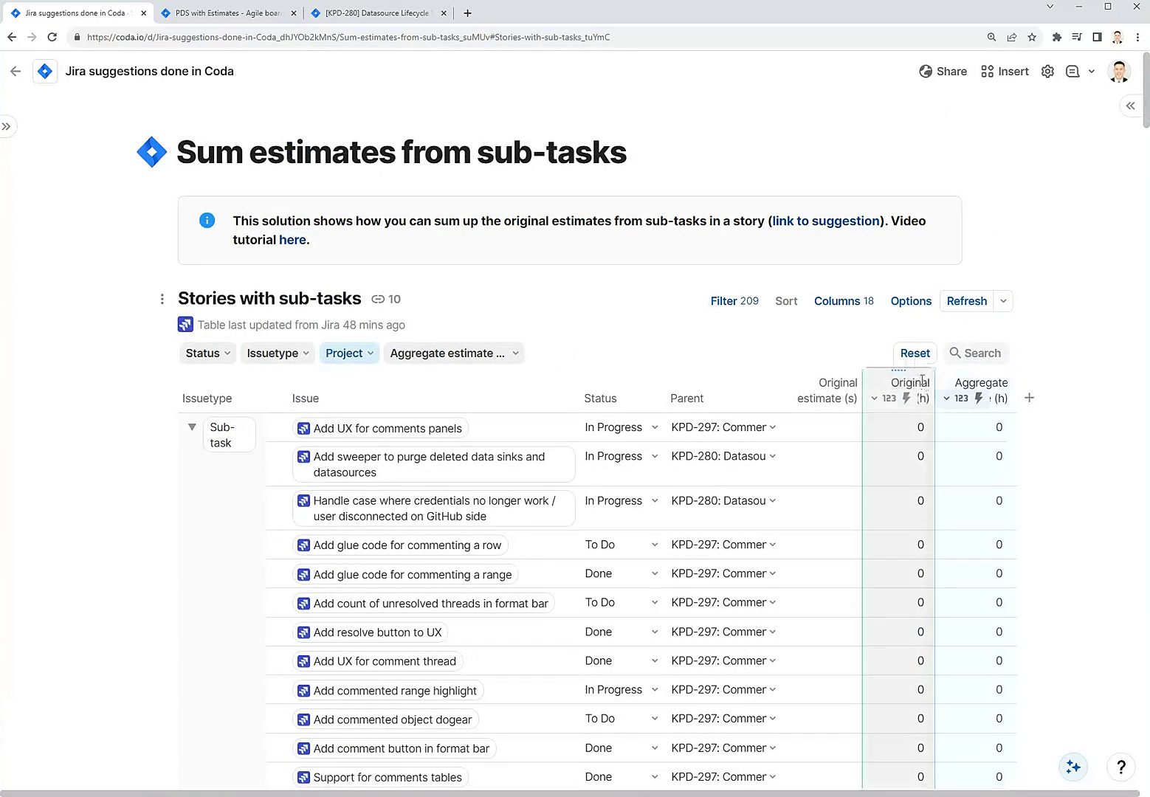
pyautogui.scroll(-10, 910, 471)
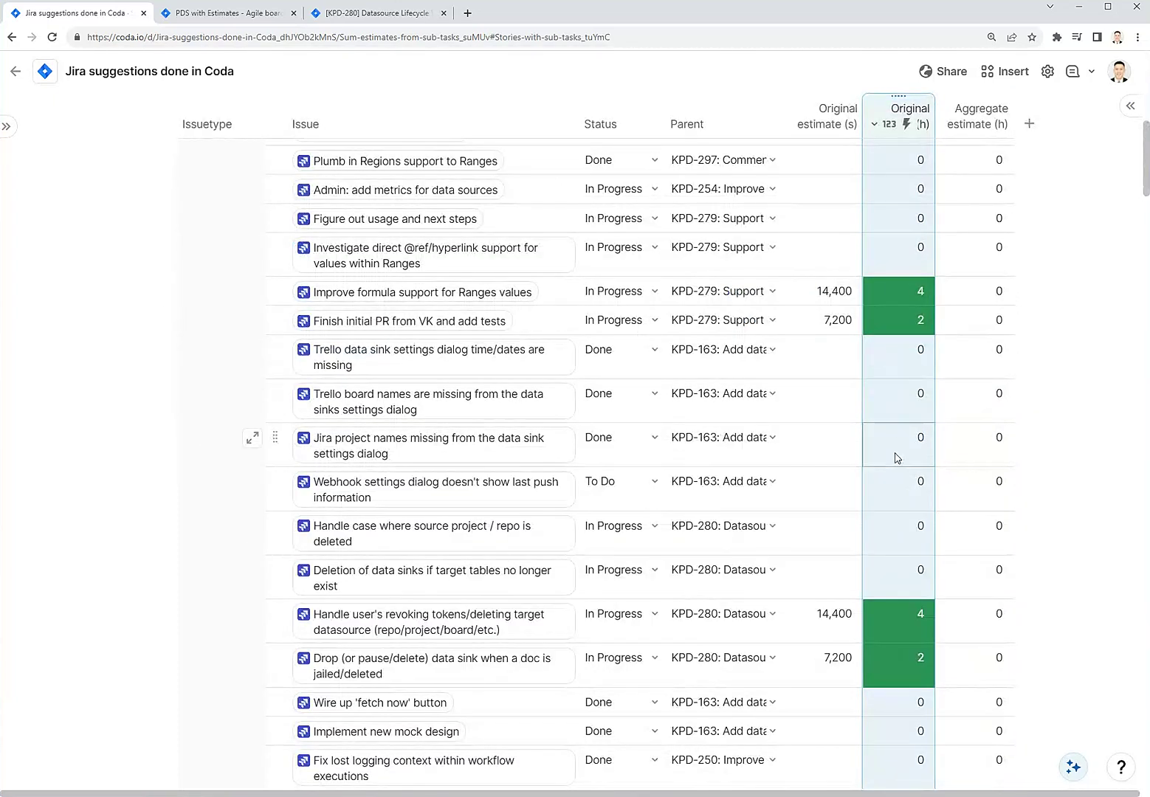
pyautogui.scroll(-8, 901, 419)
pyautogui.scroll(-8, 902, 418)
pyautogui.scroll(-8, 901, 418)
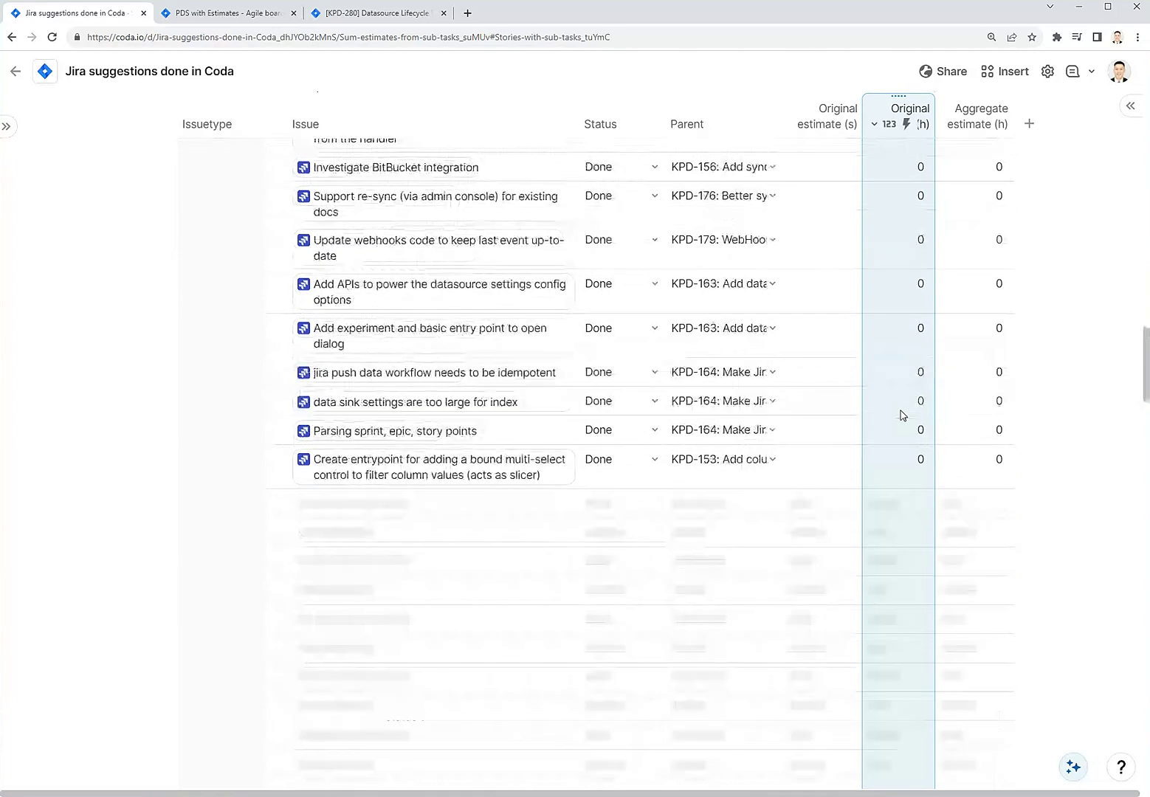
pyautogui.scroll(-8, 901, 418)
pyautogui.scroll(-8, 901, 416)
pyautogui.scroll(-8, 901, 415)
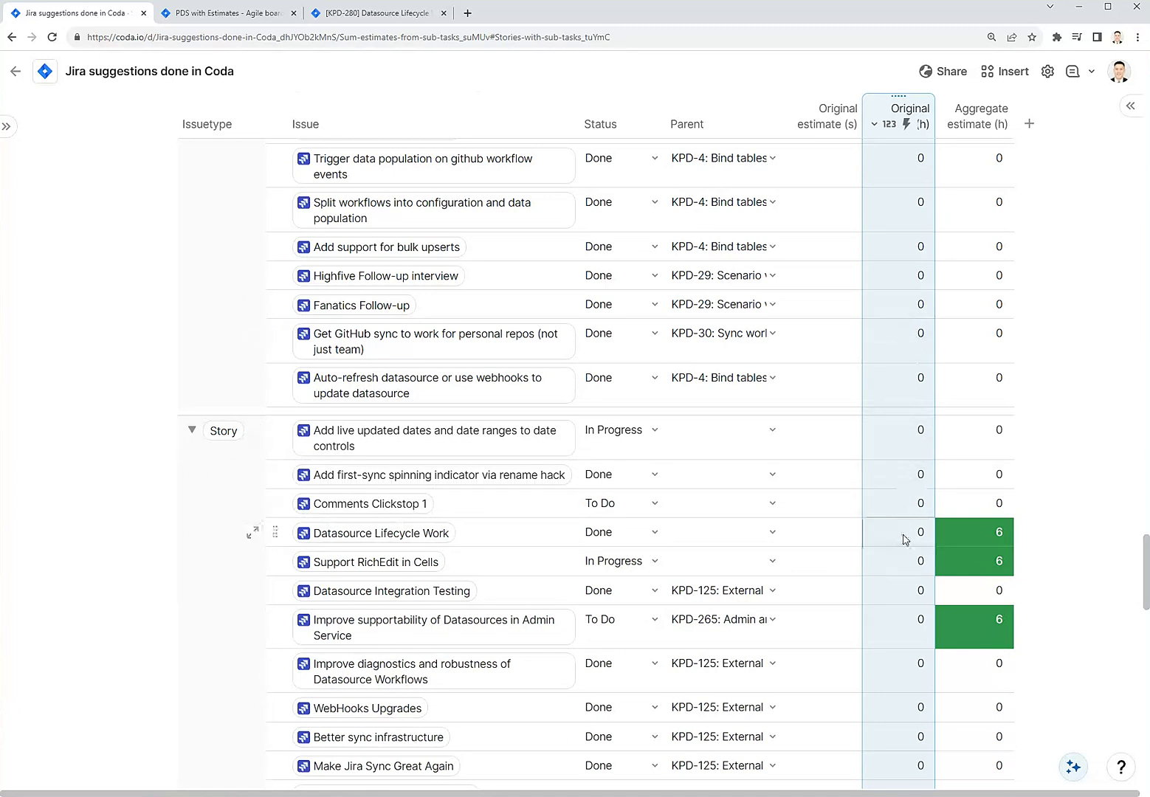
# Step: Select the Datasource Integration Testing hours estimate among the stories and bring up the Aggregate estimate (h) column options
pyautogui.click(899, 589)
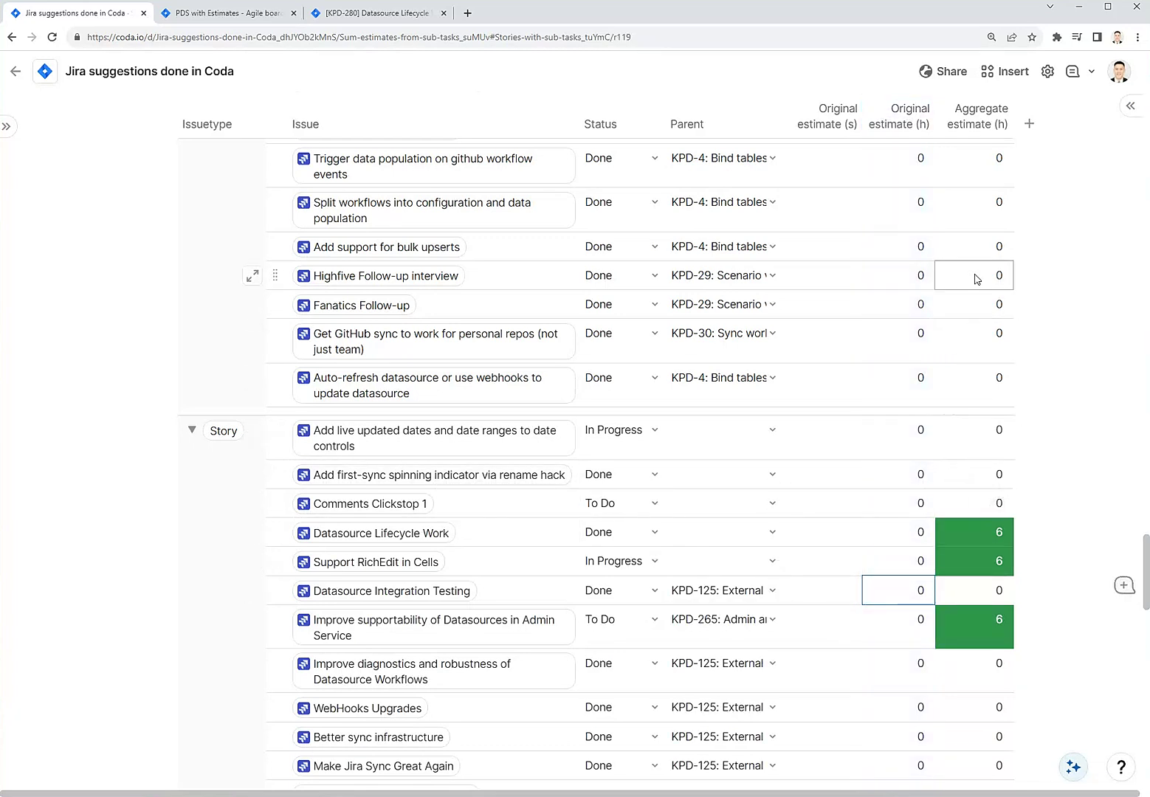
pyautogui.click(964, 130)
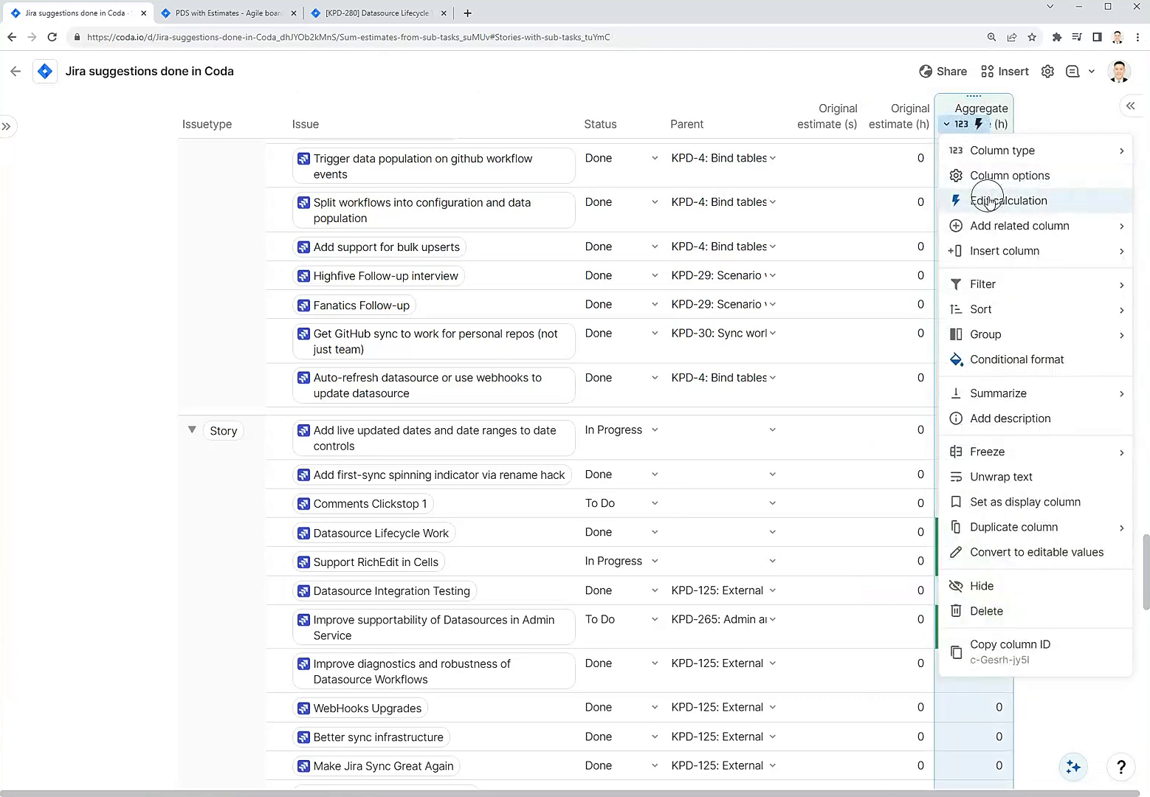
# Step: View the Aggregate estimate calculation formula and dismiss it back to the table
pyautogui.click(1014, 198)
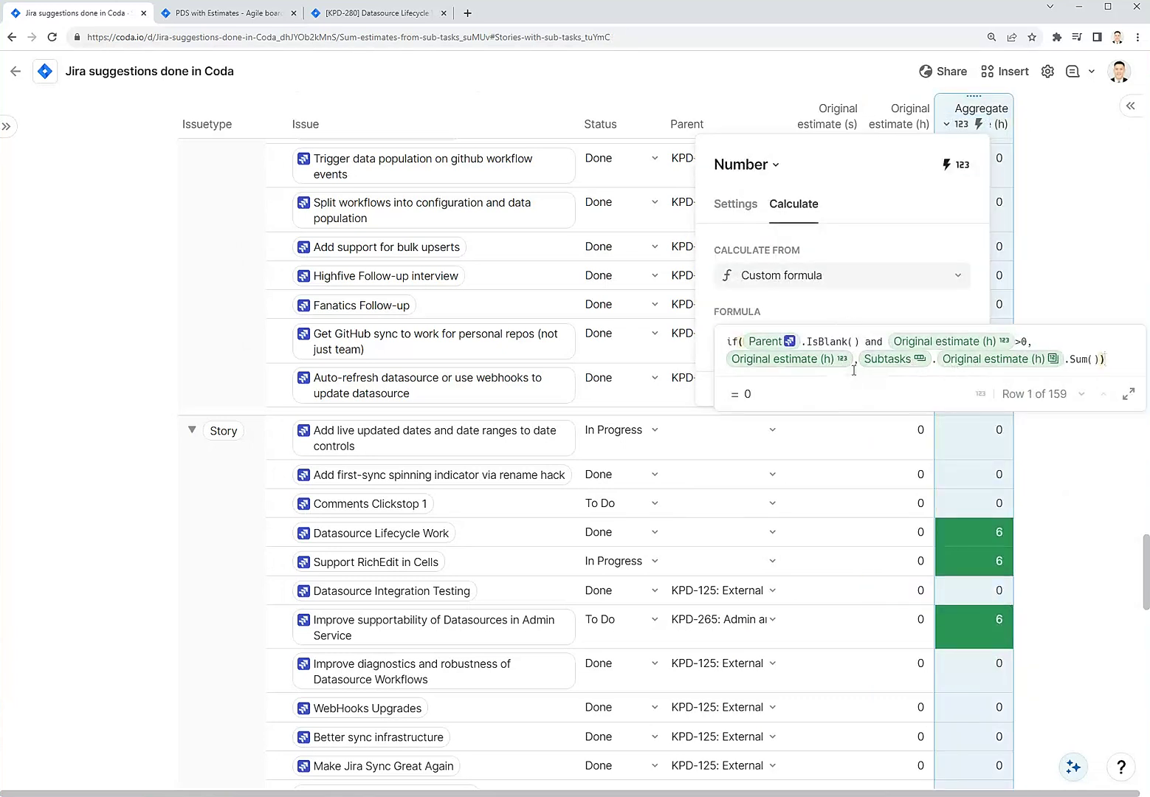
pyautogui.click(515, 505)
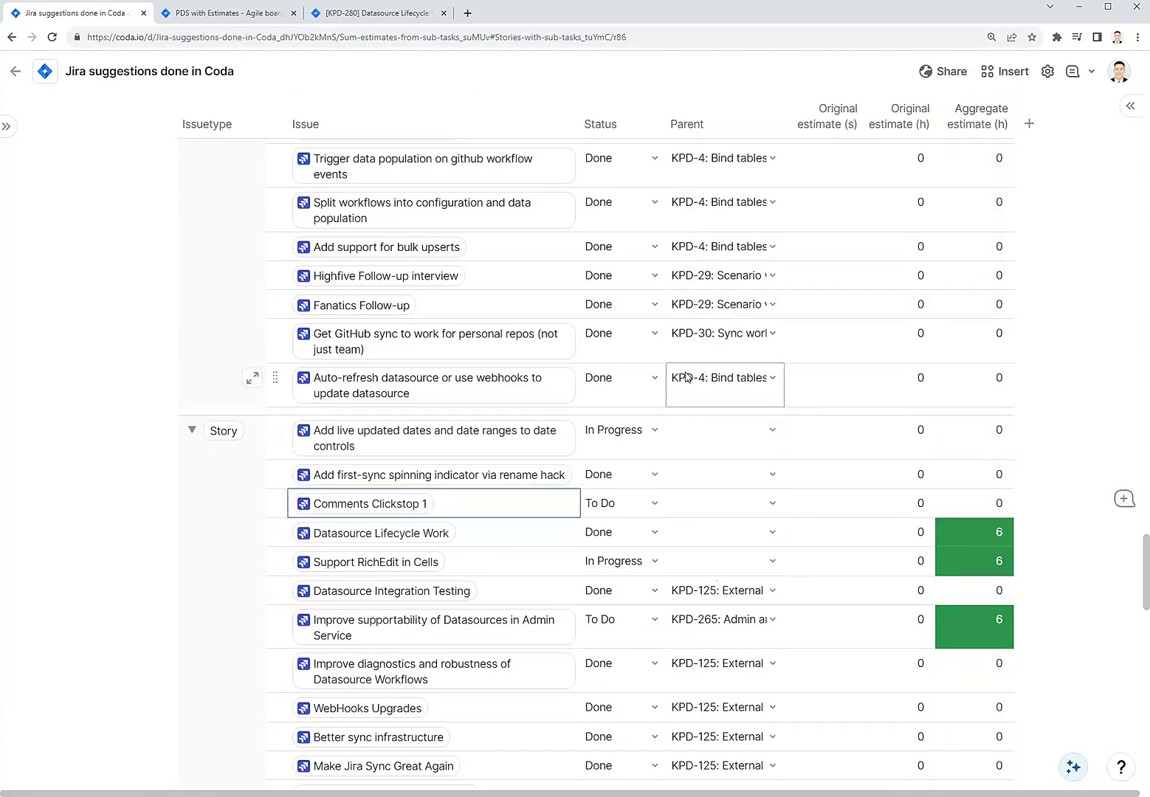
pyautogui.scroll(5, 691, 377)
pyautogui.scroll(-5, 735, 383)
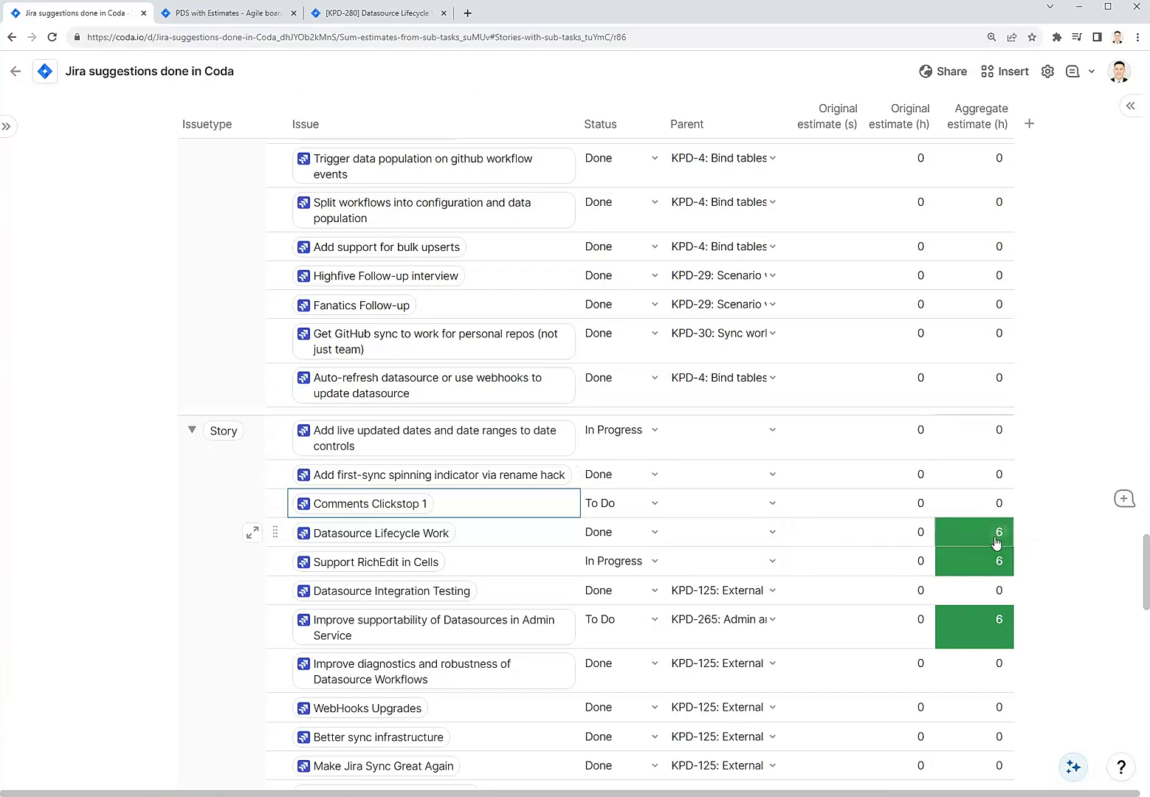
pyautogui.moveTo(1143, 572); pyautogui.dragTo(1143, 718)
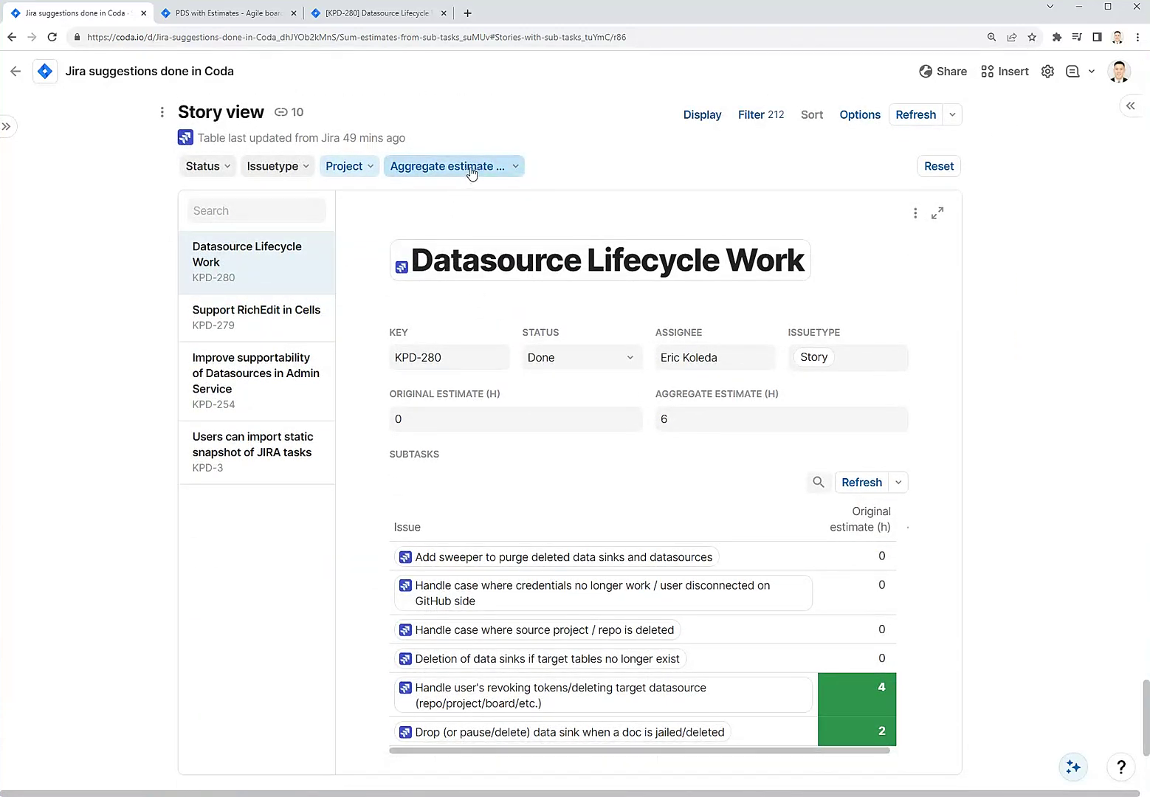
# Step: Inspect the Story view's Aggregate estimate filter condition and dismiss it
pyautogui.click(458, 167)
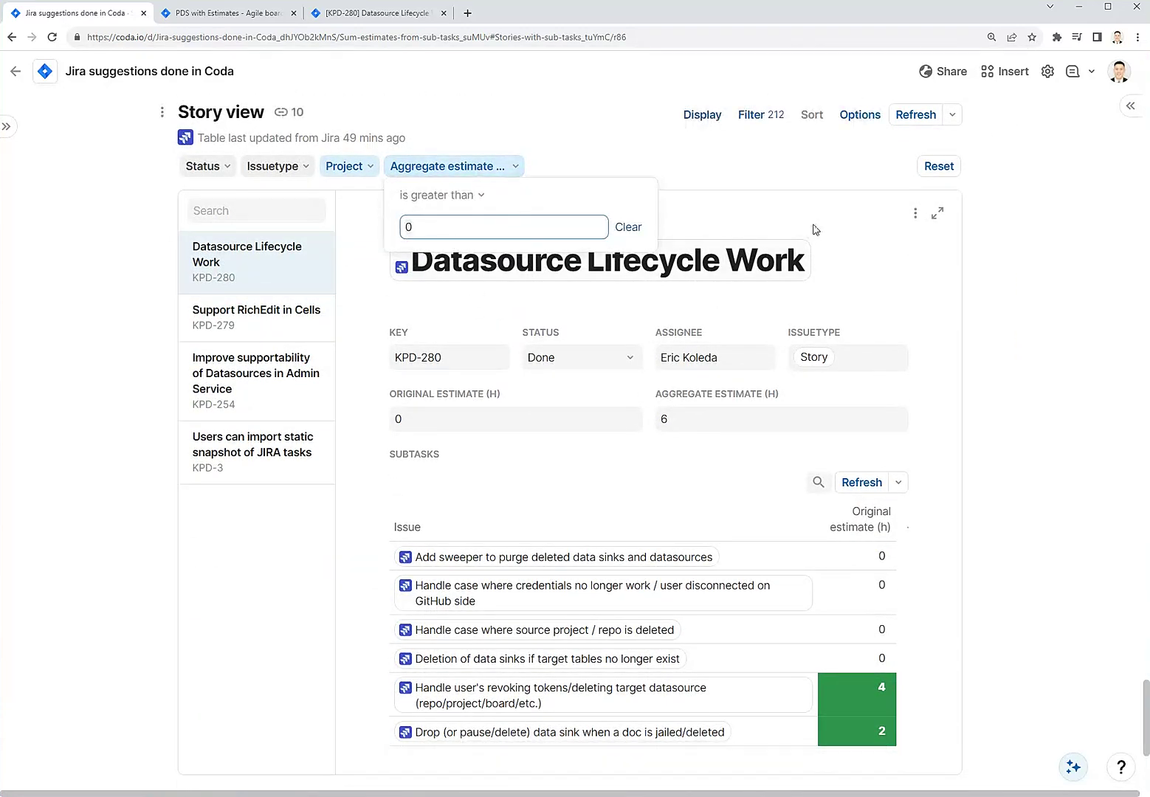
pyautogui.click(818, 254)
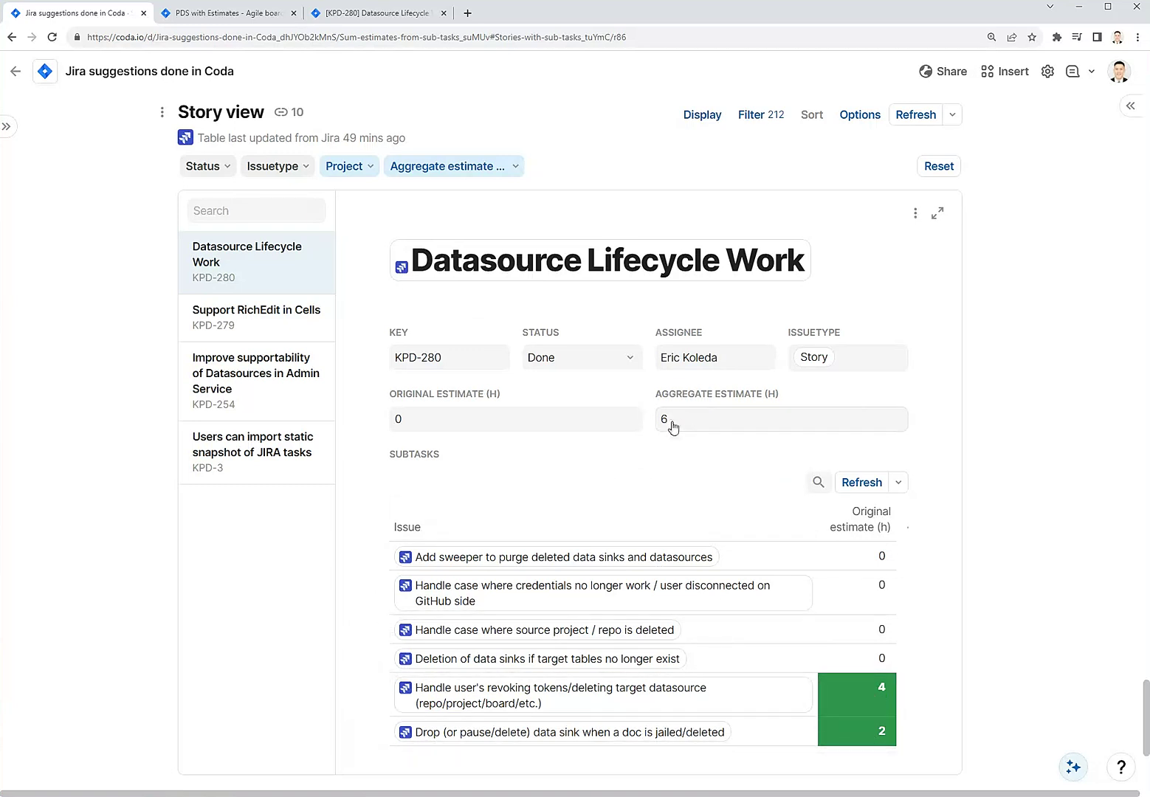
# Step: Step through each story in the Story view, ending on Support RichEdit in Cells with aggregate estimate 6
pyautogui.click(244, 318)
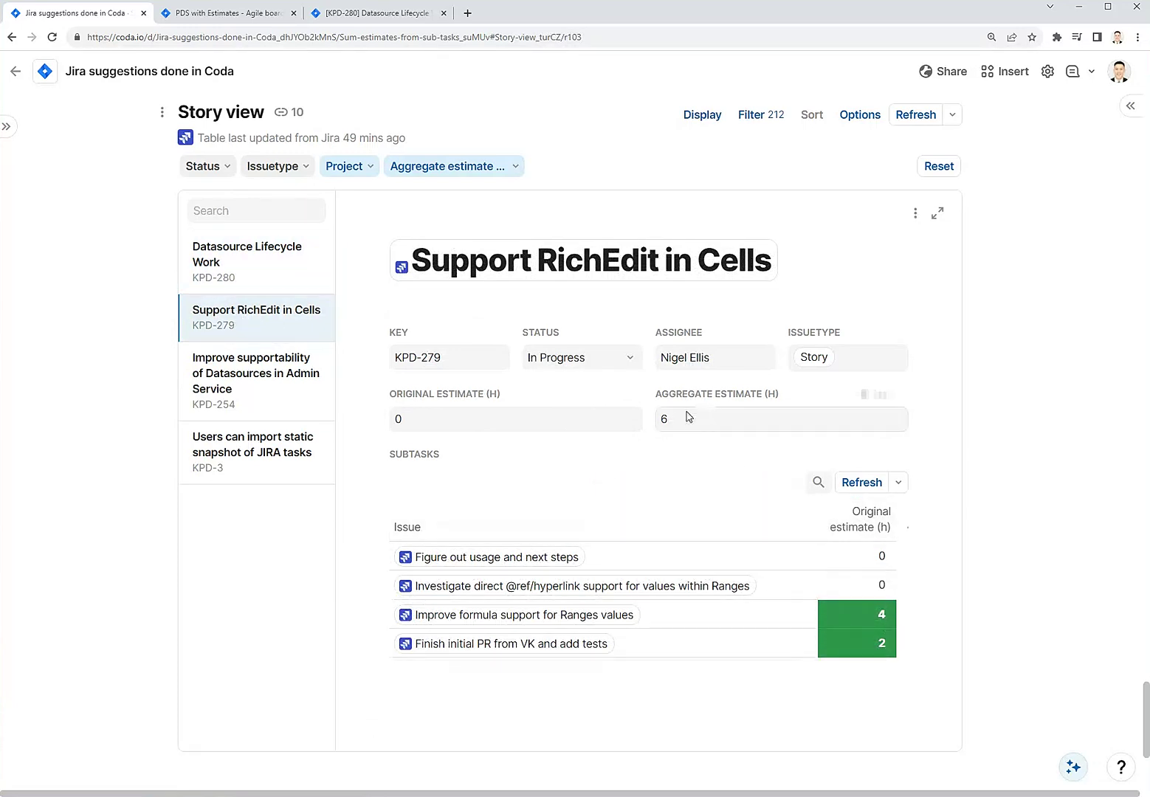
pyautogui.click(265, 399)
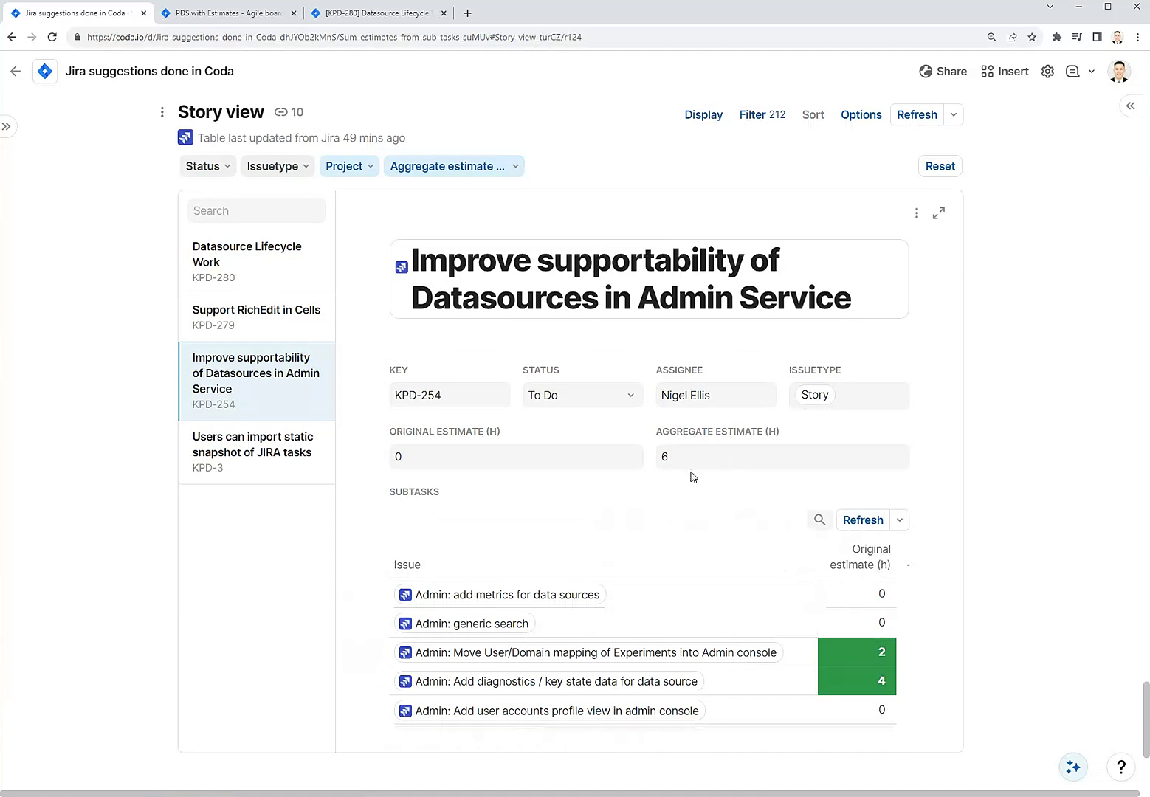
pyautogui.click(253, 460)
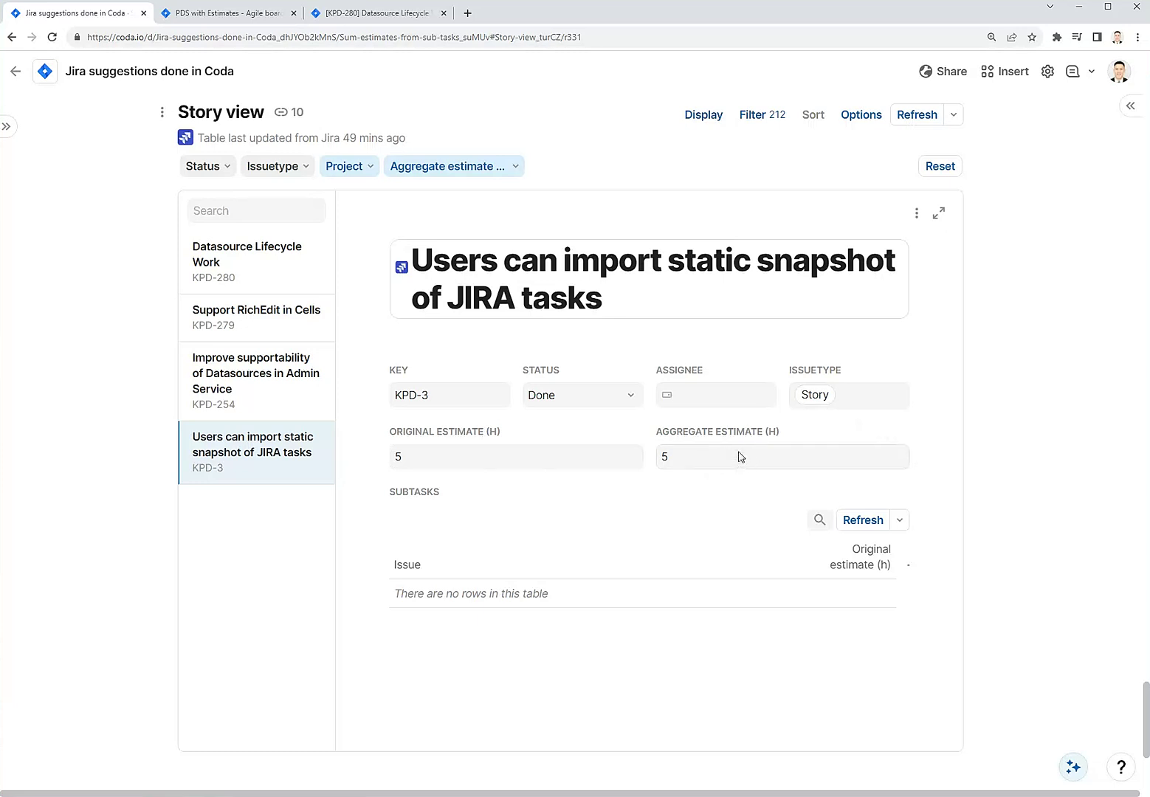
pyautogui.click(257, 390)
pyautogui.click(267, 316)
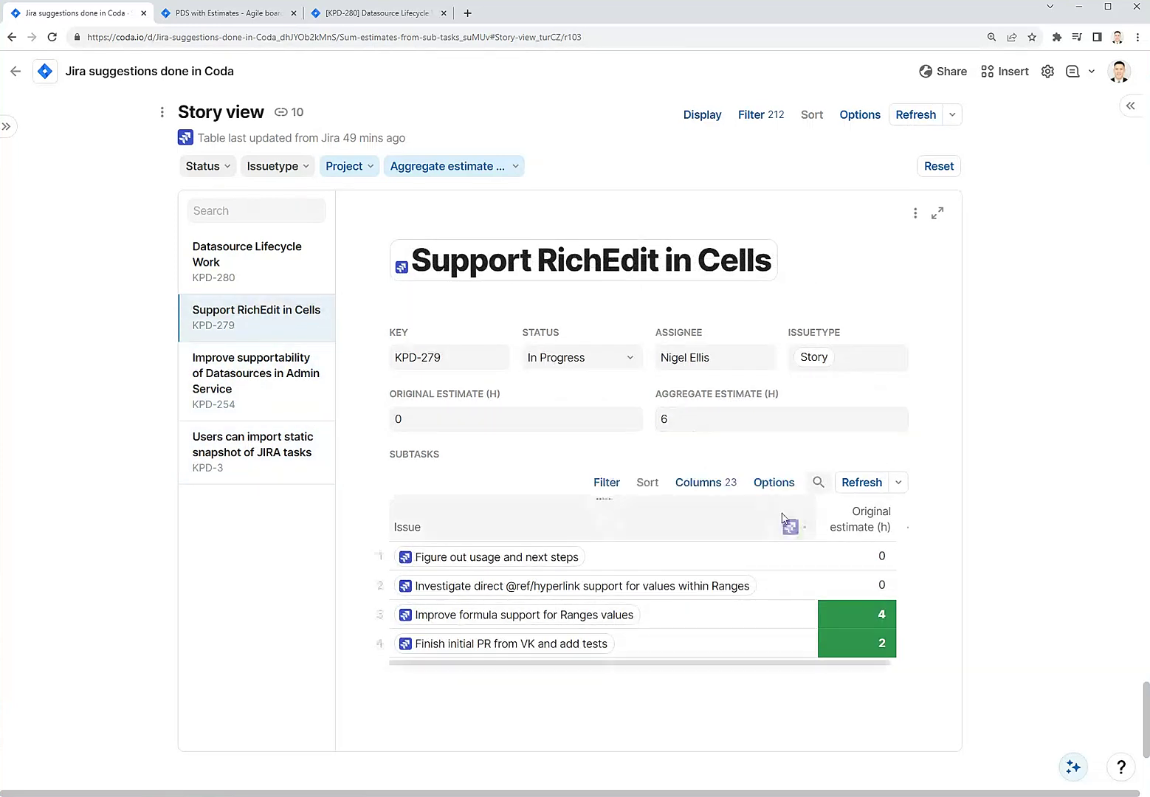